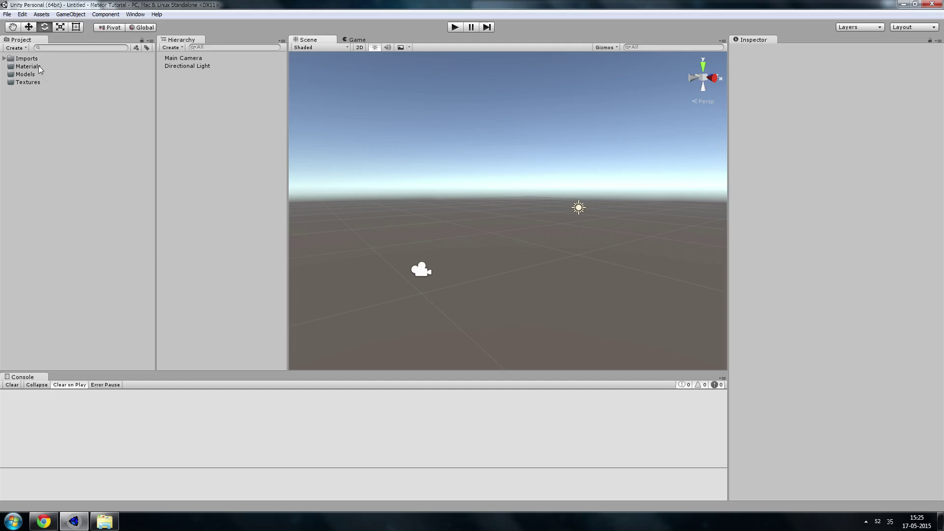
left_click(4, 59)
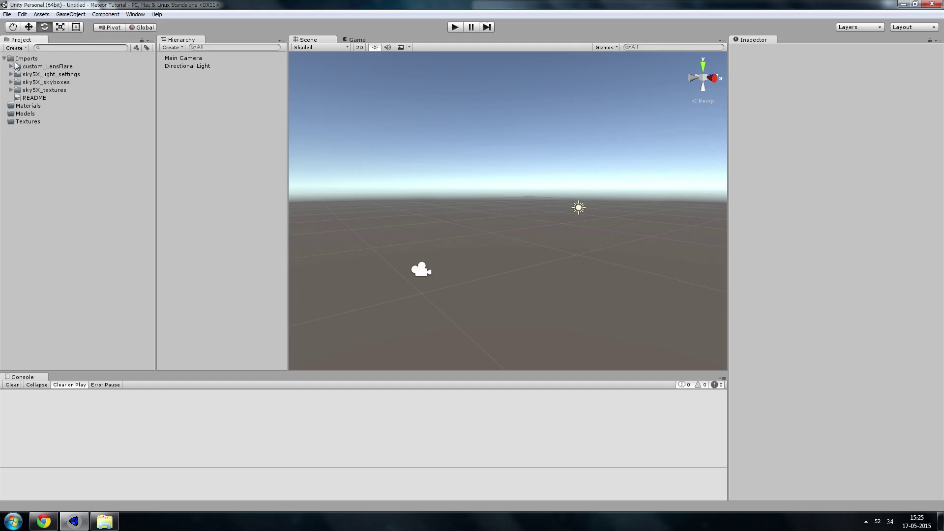
left_click(5, 58)
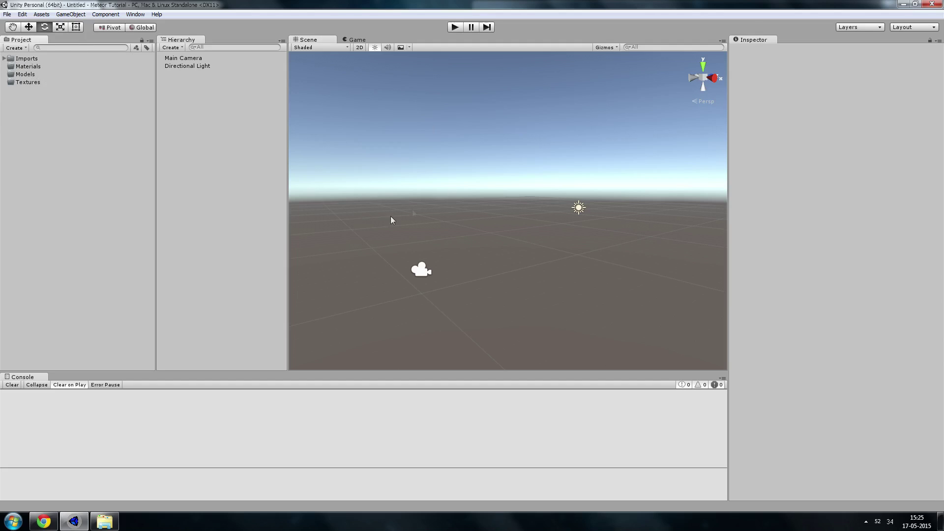
right_click_drag(392, 219, 477, 233)
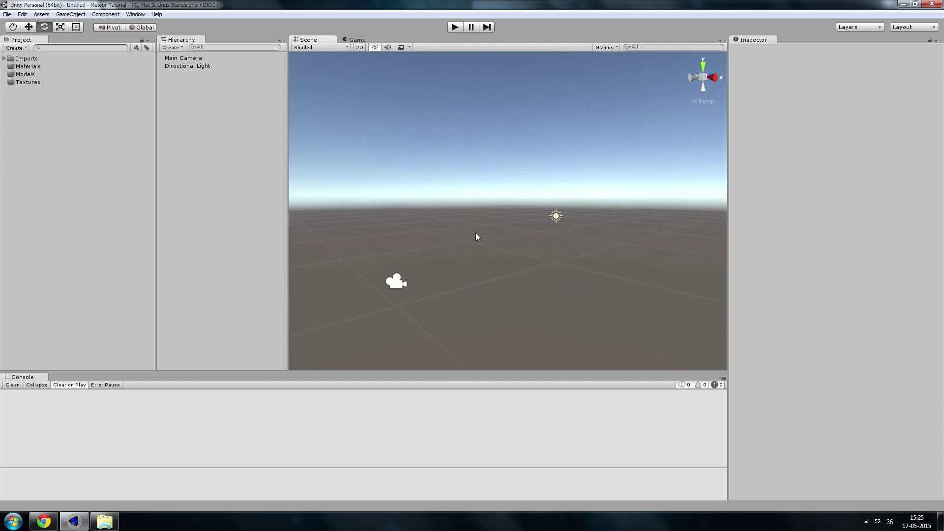
Set the scene's environment skybox to the sky5X5 material in the lighting settings
left_click(134, 15)
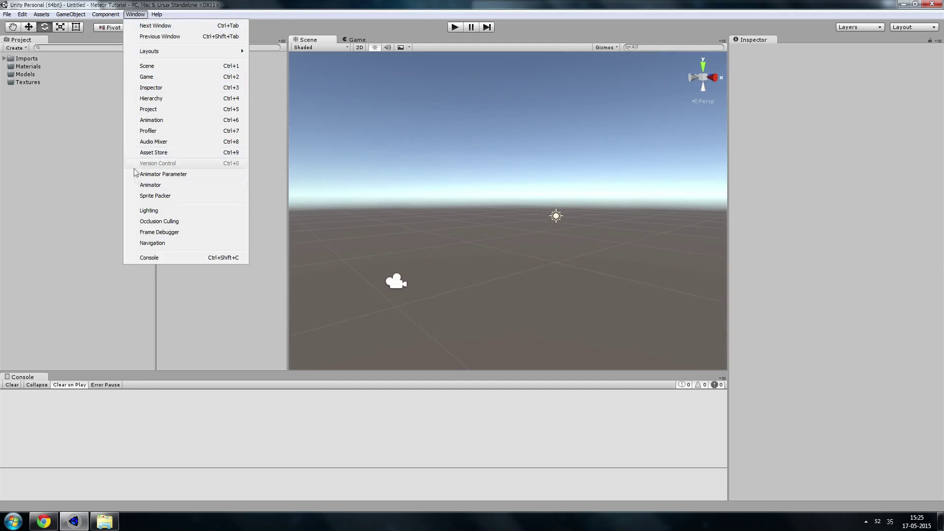
left_click(148, 210)
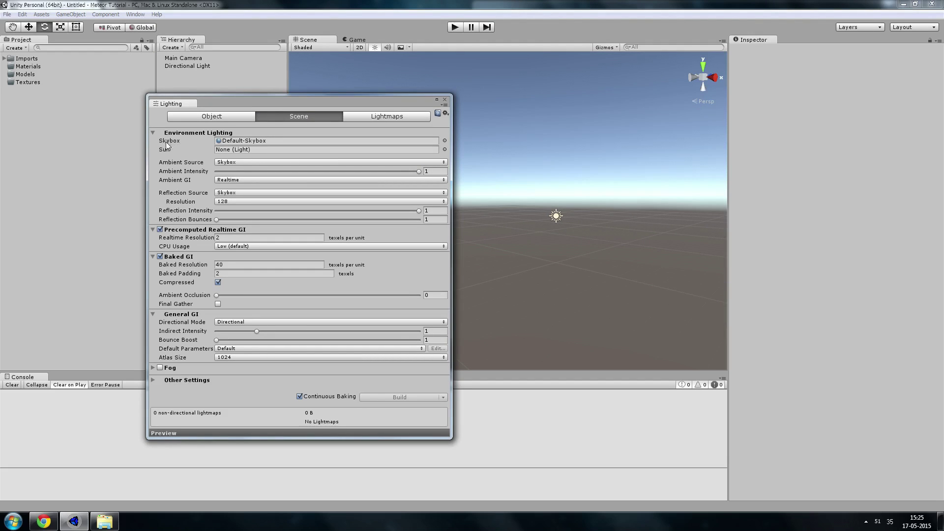
left_click_drag(246, 99, 156, 87)
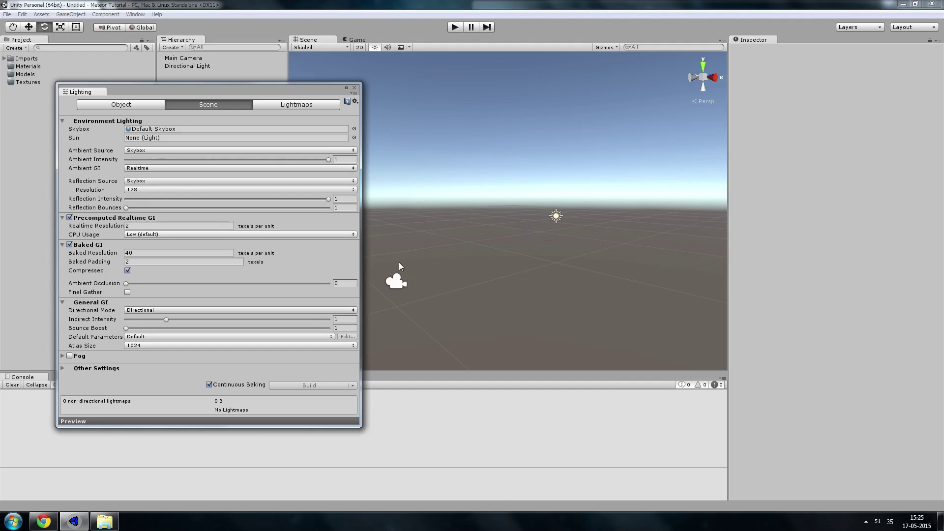
left_click_drag(400, 257, 304, 192, "alt")
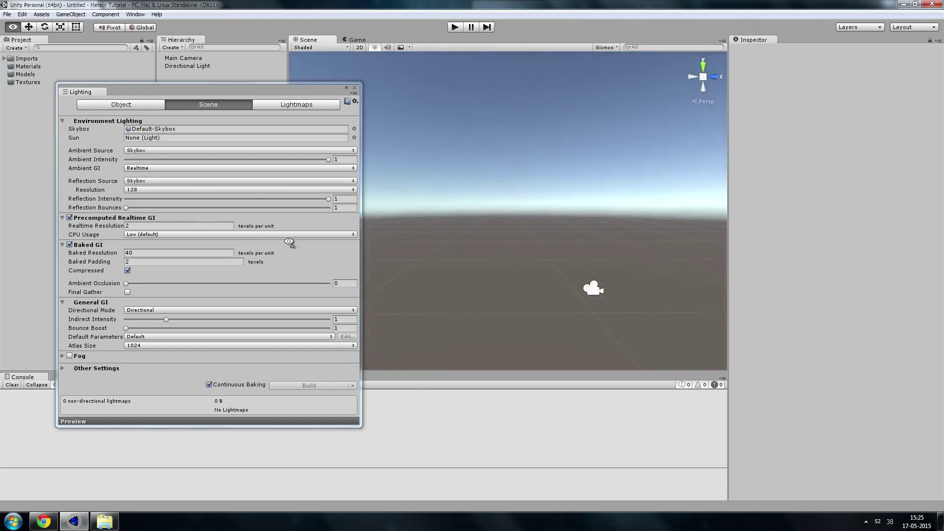
left_click(354, 129)
scroll(359, 236, "up", 5)
scroll(379, 267, "down", 1)
left_click(380, 260)
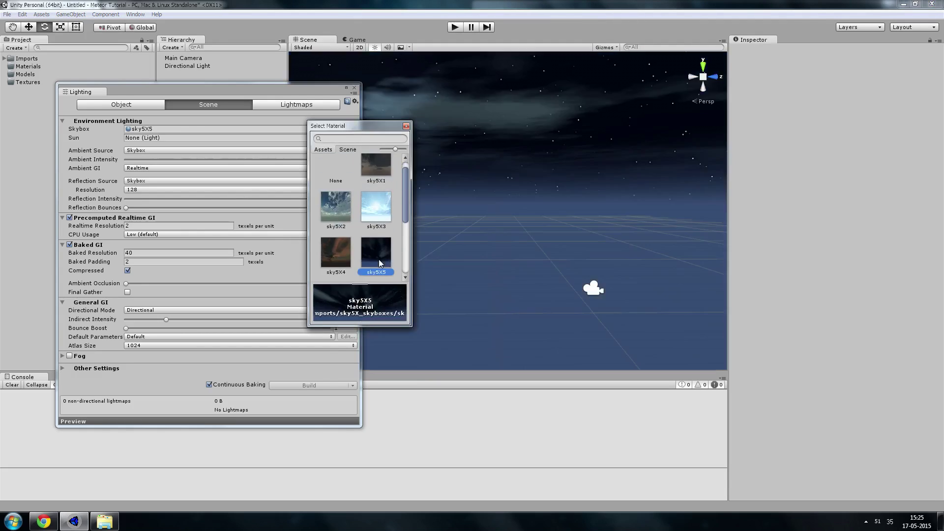
left_click(406, 126)
left_click(354, 88)
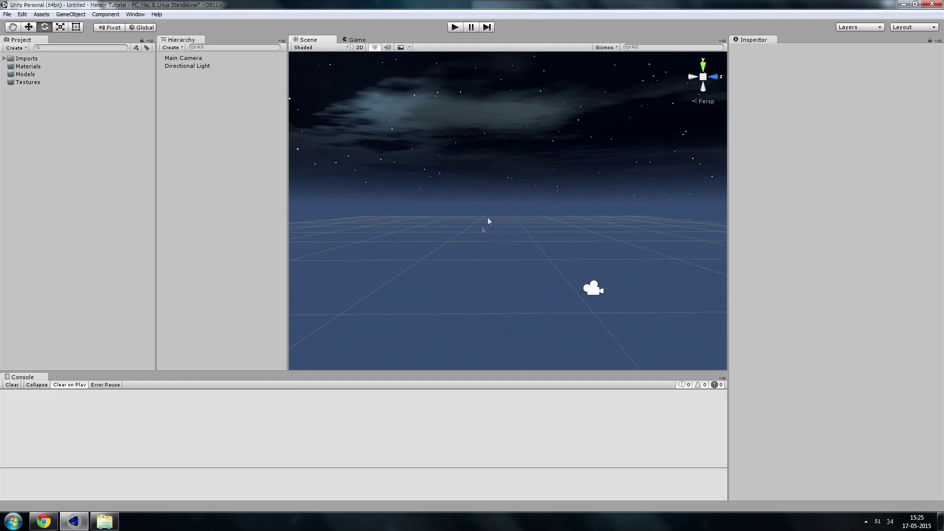
View the Sky5X One skybox package page on the Asset Store in Chrome, then return to Unity
left_click_drag(488, 217, 489, 232, "alt")
left_click(44, 521)
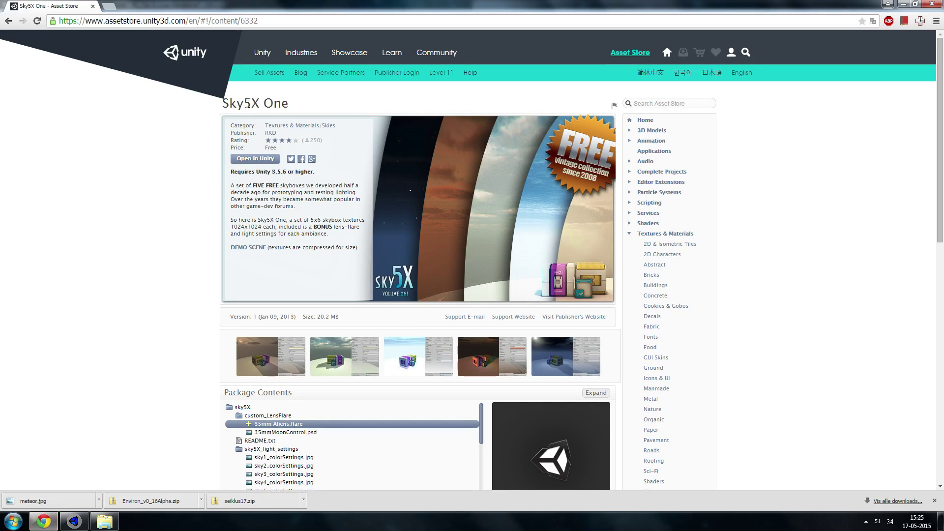
left_click(903, 4)
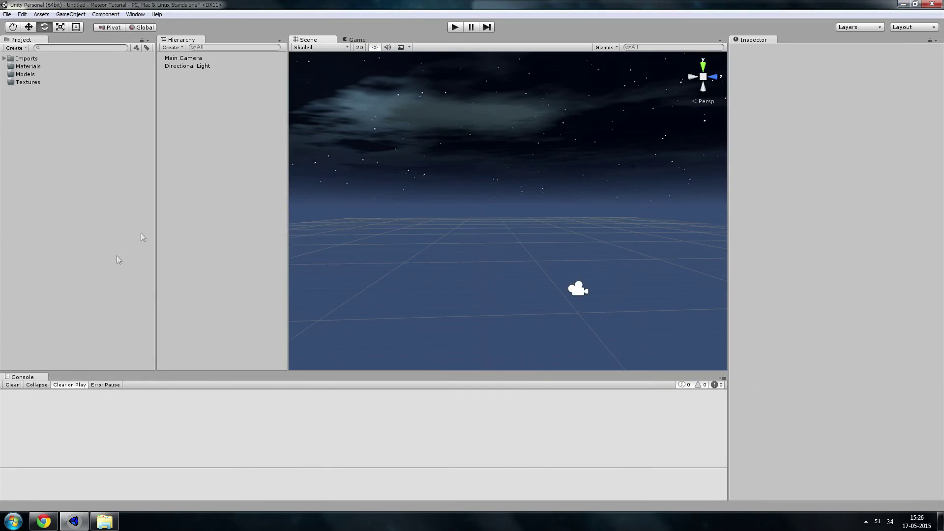
Import Meteor.blend from the Game dev Models/Space folder on disk into the project's Models folder
left_click(104, 522)
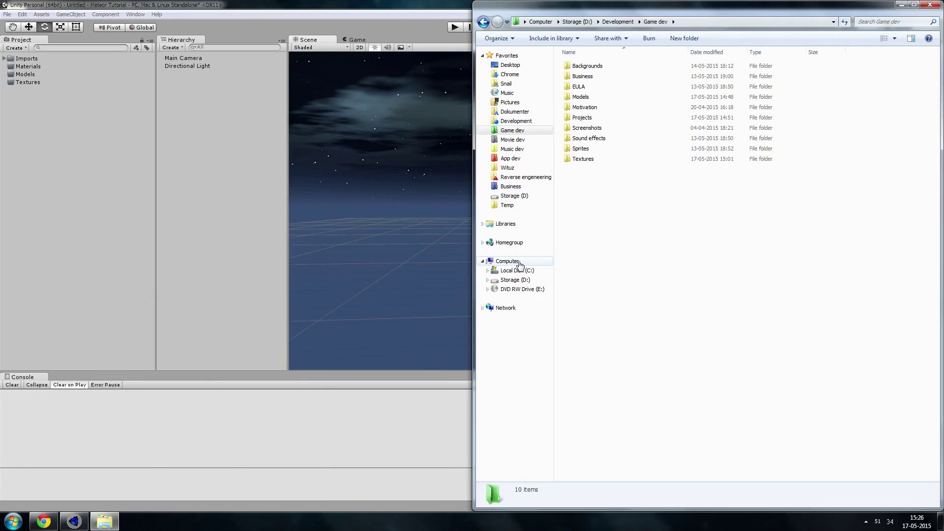
left_click(583, 97)
double_click(585, 101)
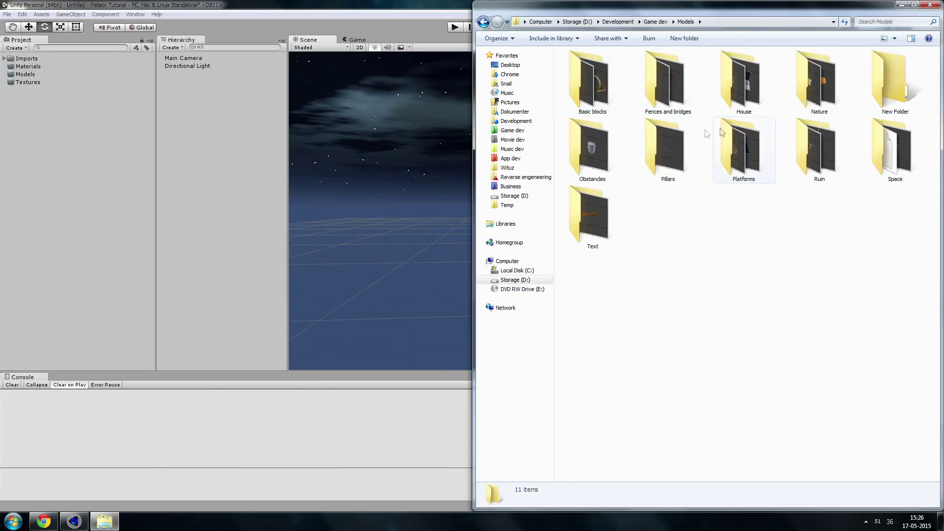
double_click(874, 162)
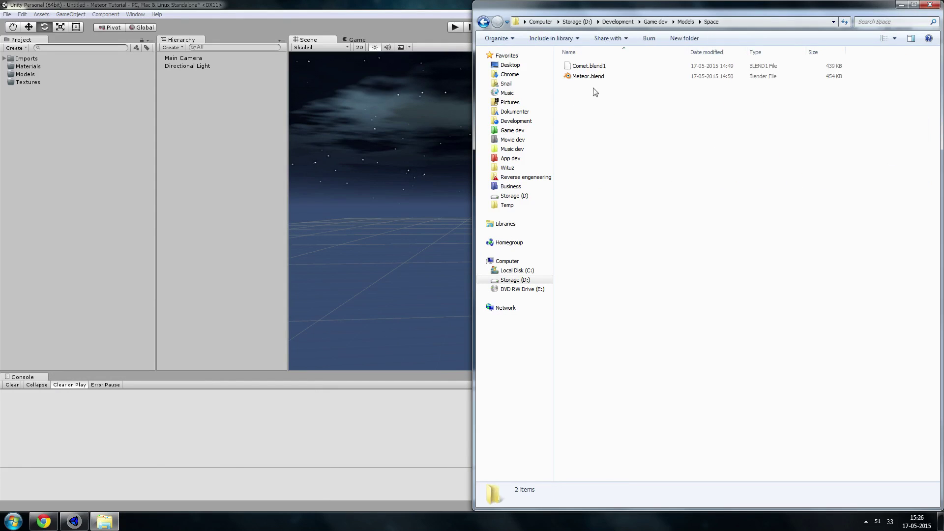
left_click_drag(596, 79, 25, 75)
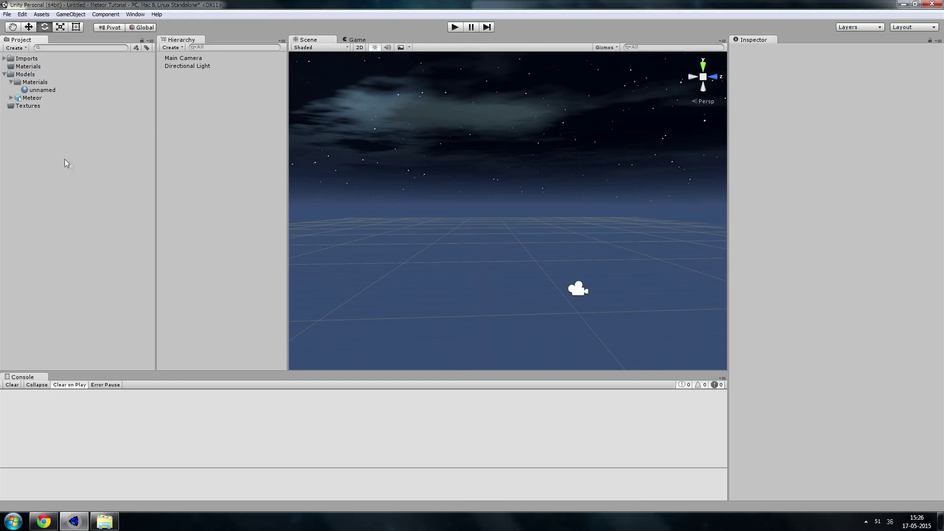
Delete the Materials folder that was imported inside the Models folder
left_click(35, 82)
key("Delete")
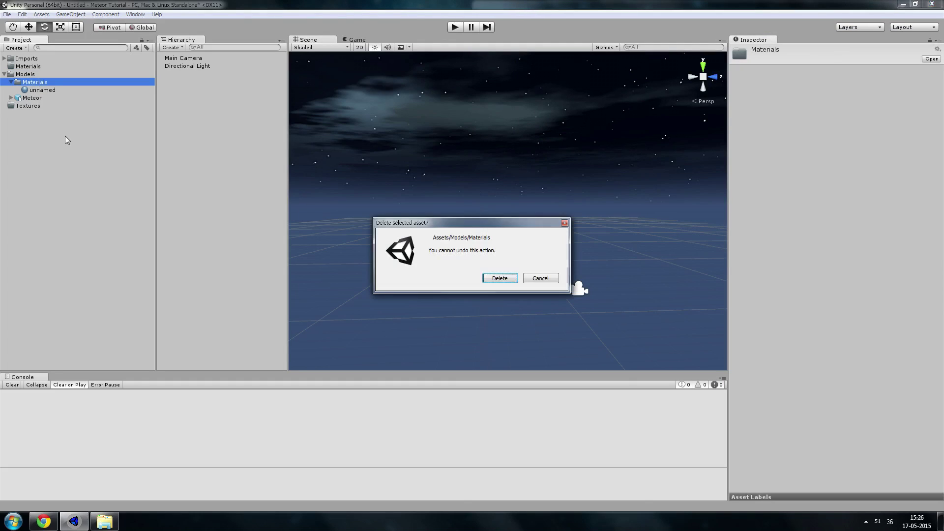
key("Return")
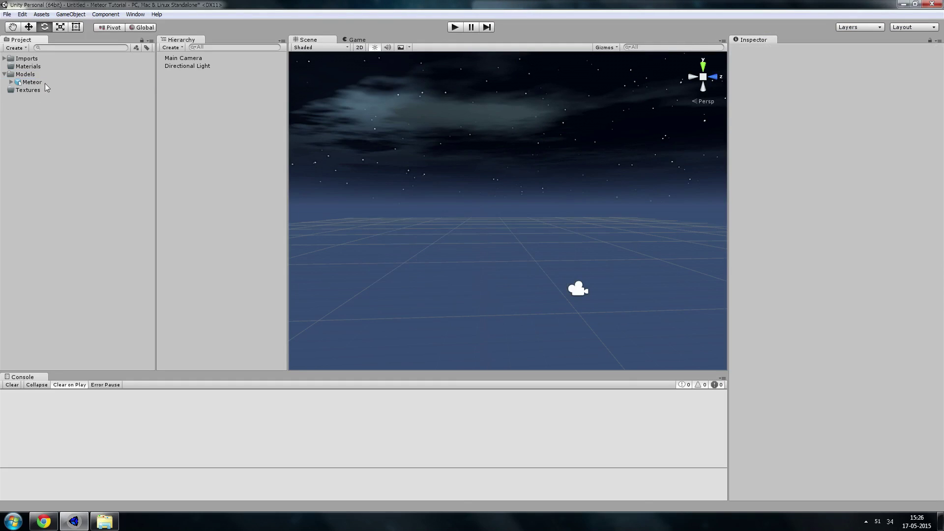
Place the Meteor model in the scene and move it to about X -6.33, Y 4.75, Z -21.96
left_click_drag(37, 82, 488, 199)
left_click(615, 187)
right_click_drag(615, 187, 489, 211)
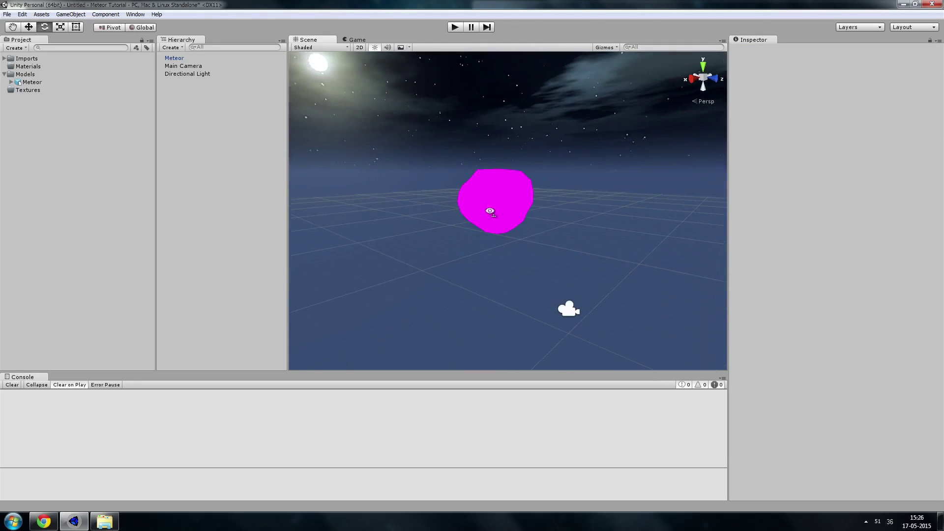
left_click(496, 205)
left_click_drag(476, 208, 463, 192)
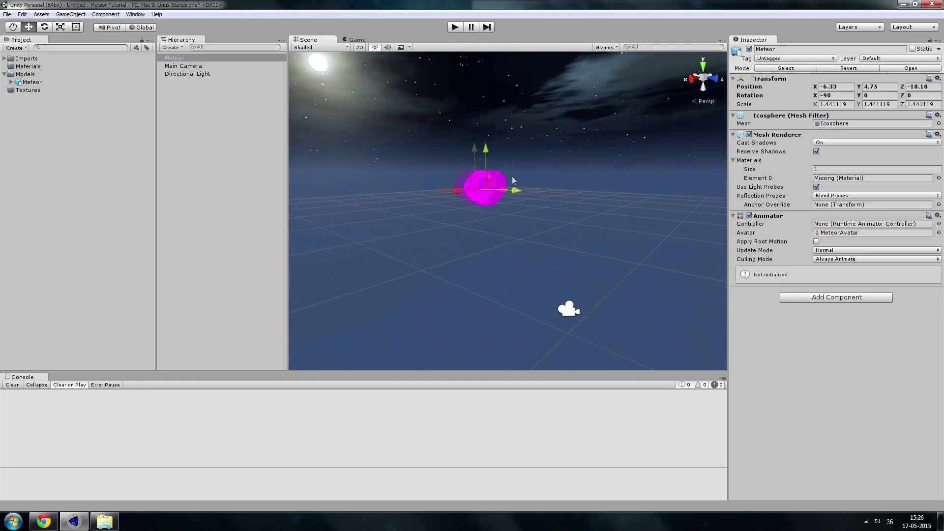
left_click(546, 195)
right_click_drag(547, 196, 561, 214)
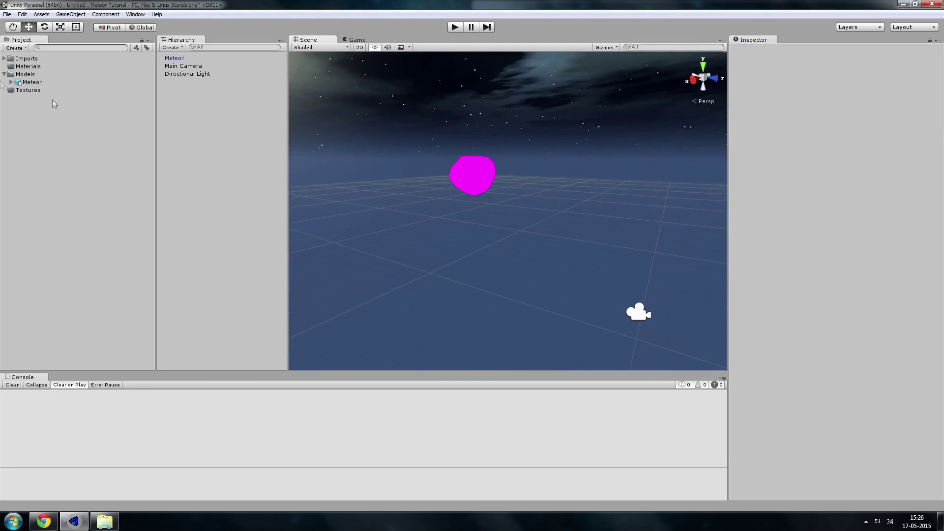
Create a new material named Meteor in the project's top-level Materials folder
right_click(26, 66)
mouse_move(55, 73)
left_click(172, 164)
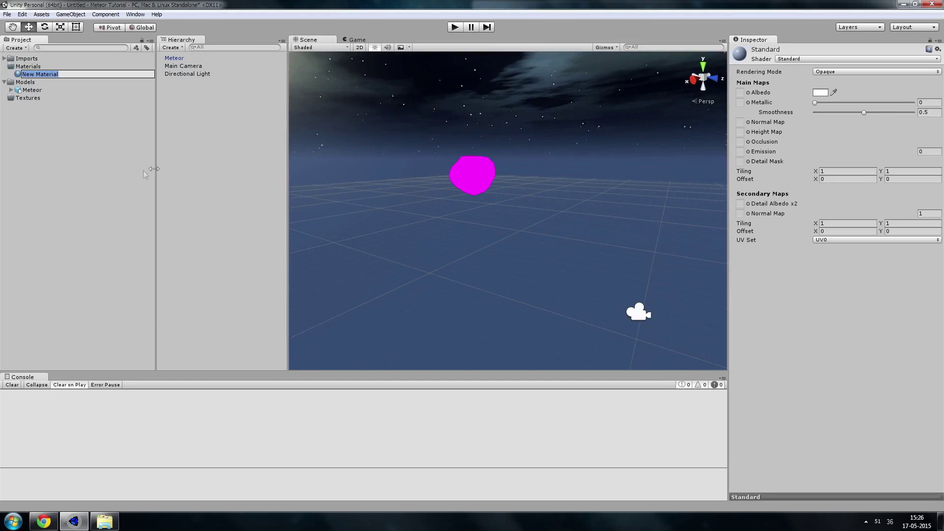
type("Meteor")
key("Return")
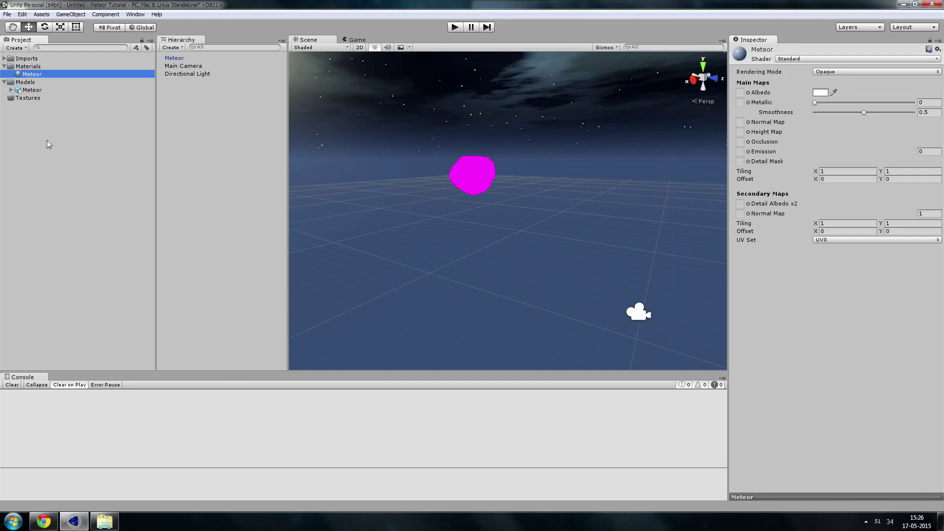
Import the meteor texture image from the Game dev Textures/Space folder on disk into the project's Textures folder
left_click(111, 526)
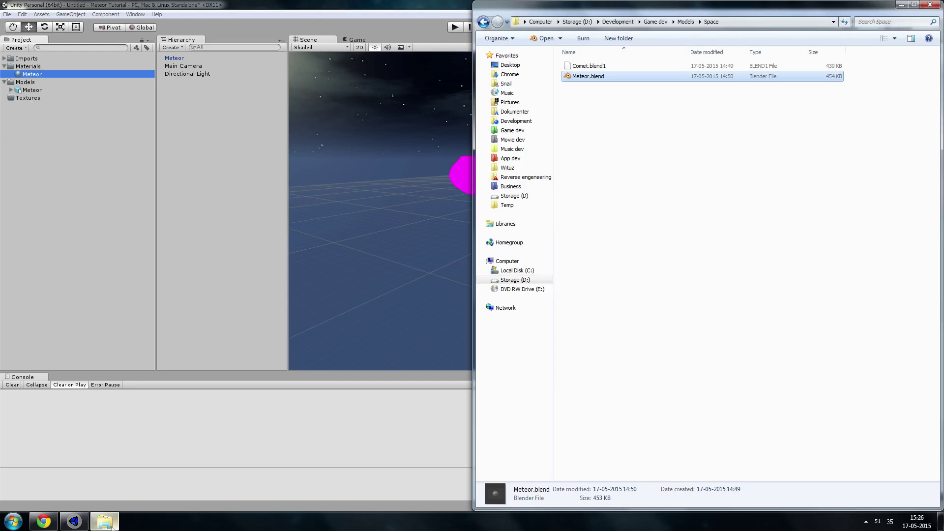
left_click(655, 21)
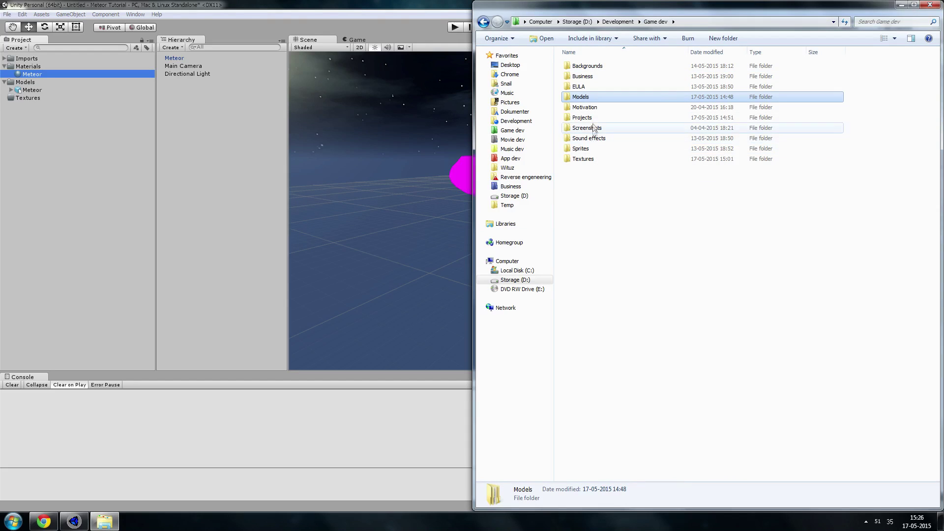
double_click(585, 161)
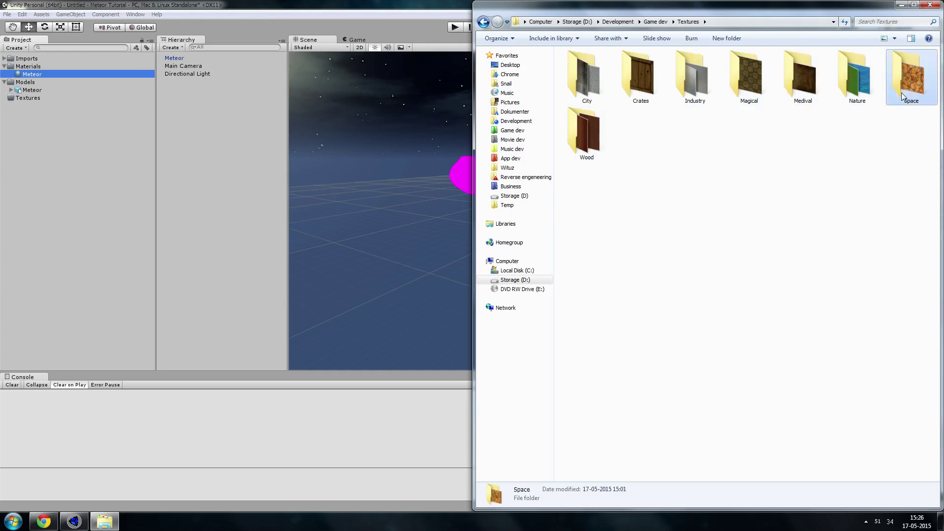
double_click(909, 78)
left_click(594, 76)
left_click_drag(594, 76, 67, 99)
left_click(64, 181)
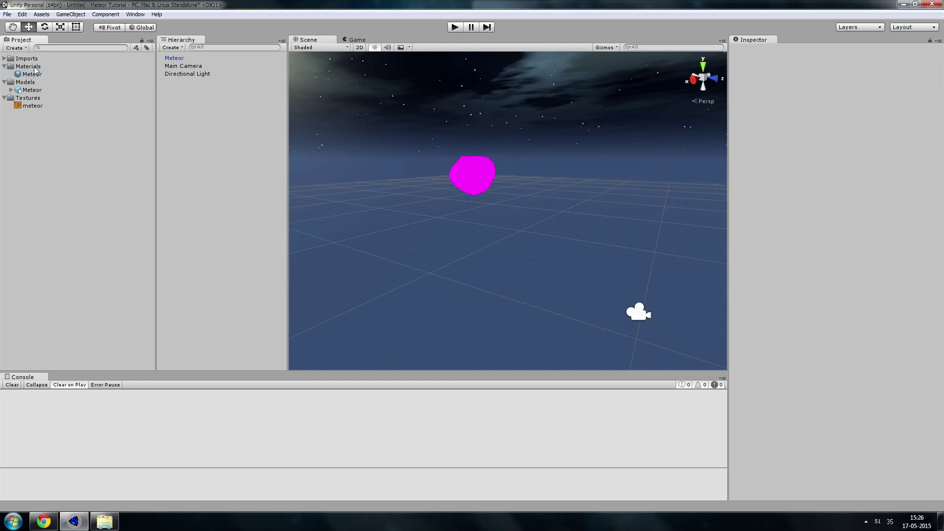
Assign the meteor texture as the albedo map of the Meteor material
left_click(32, 74)
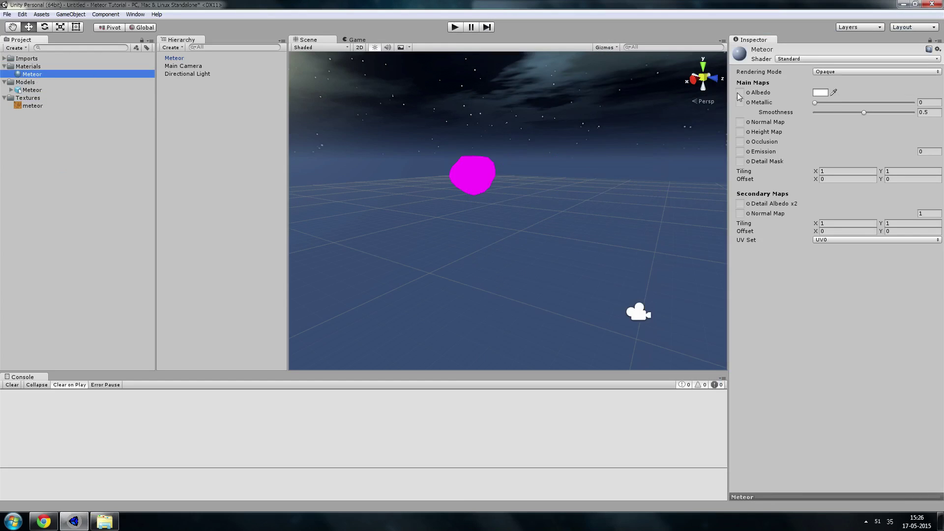
left_click_drag(47, 107, 741, 97)
Assign the Meteor material to Element 0 of the meteor object's mesh renderer and inspect the textured model
left_click(450, 166)
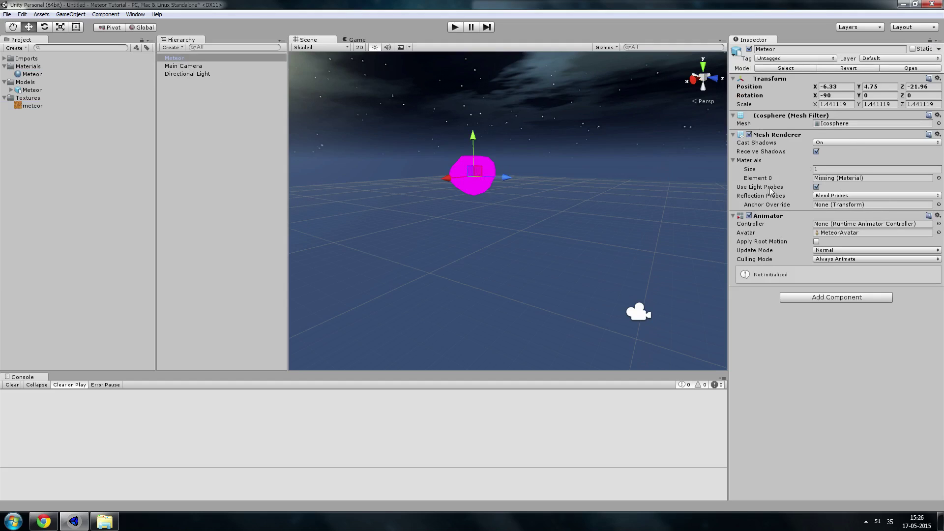
left_click(735, 161)
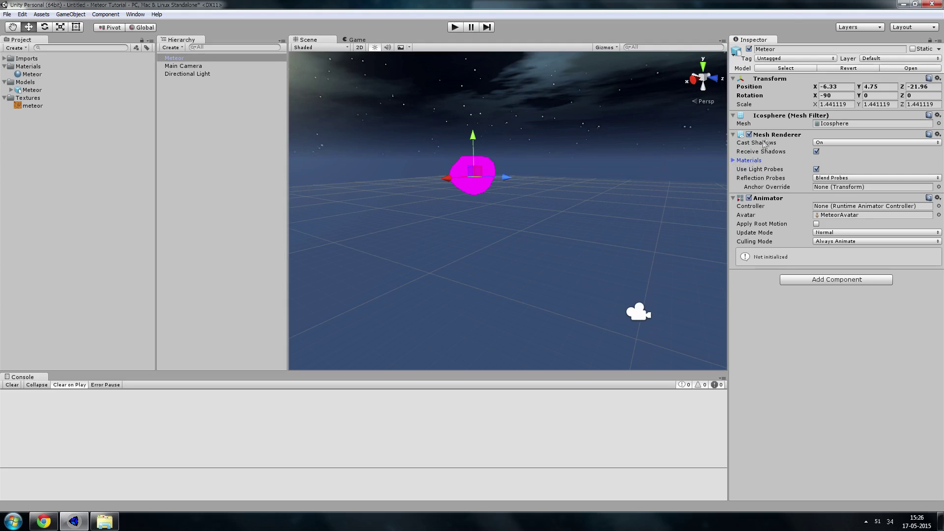
left_click(735, 161)
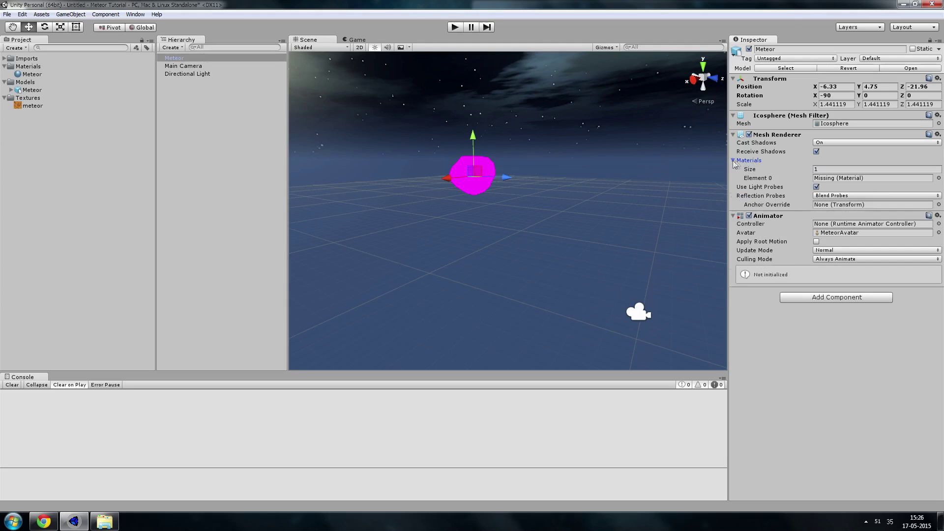
left_click(939, 178)
left_click(385, 191)
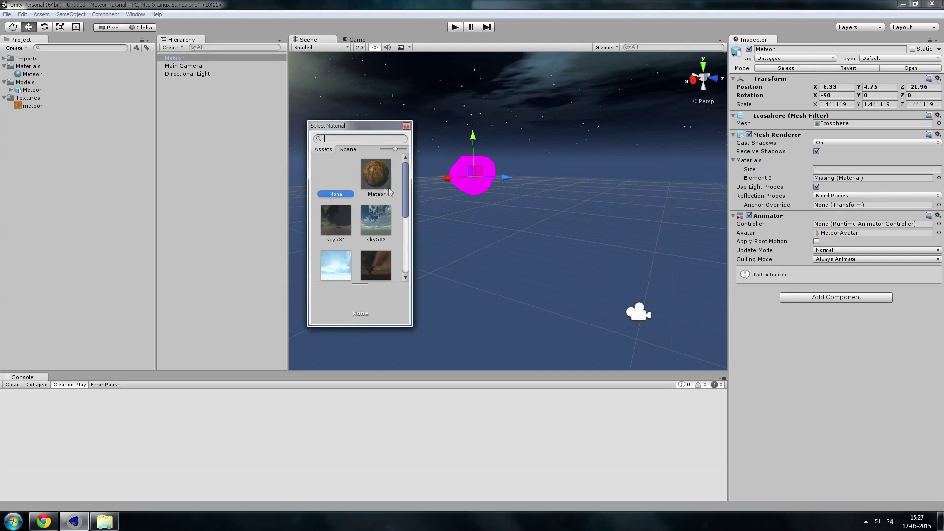
left_click(406, 126)
left_click(544, 238)
left_click_drag(545, 238, 596, 185, "alt")
scroll(596, 186, "up", 6)
left_click_drag(42, 226, 768, 229, "alt")
left_click(565, 216)
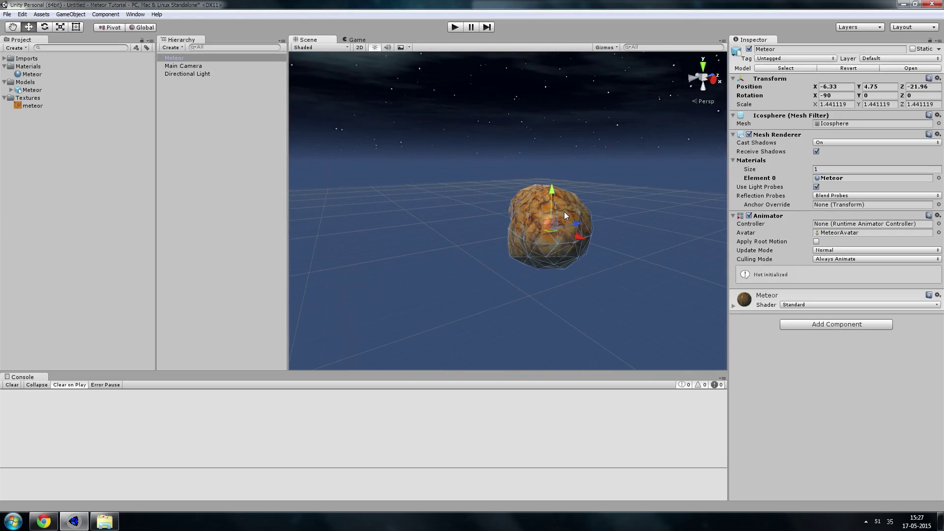
Set the Meteor material's smoothness to 0.05 and check the meteor from another side
left_click(32, 74)
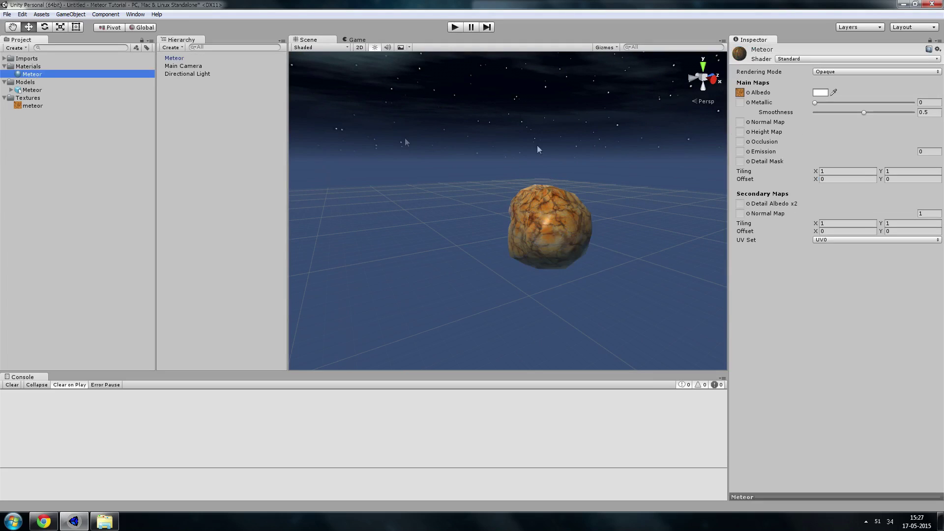
left_click_drag(863, 113, 820, 114)
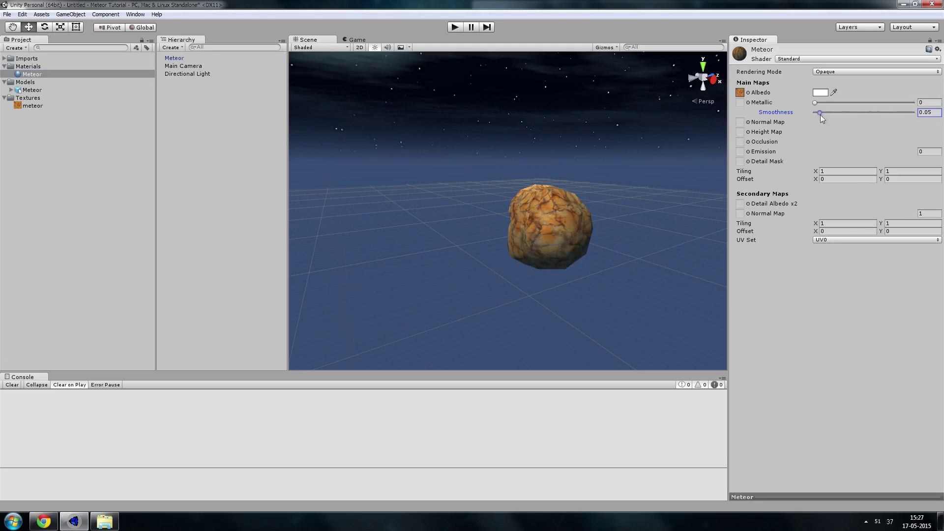
left_click(628, 141)
left_click_drag(628, 142, 346, 212, "alt")
left_click(483, 243)
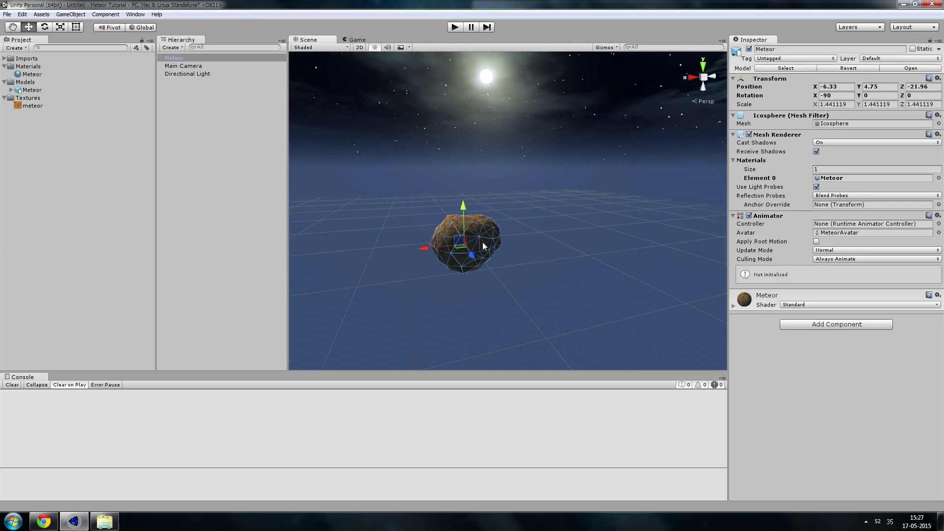
Add a Particle System component to the meteor object
left_click_drag(535, 243, 485, 289, "alt")
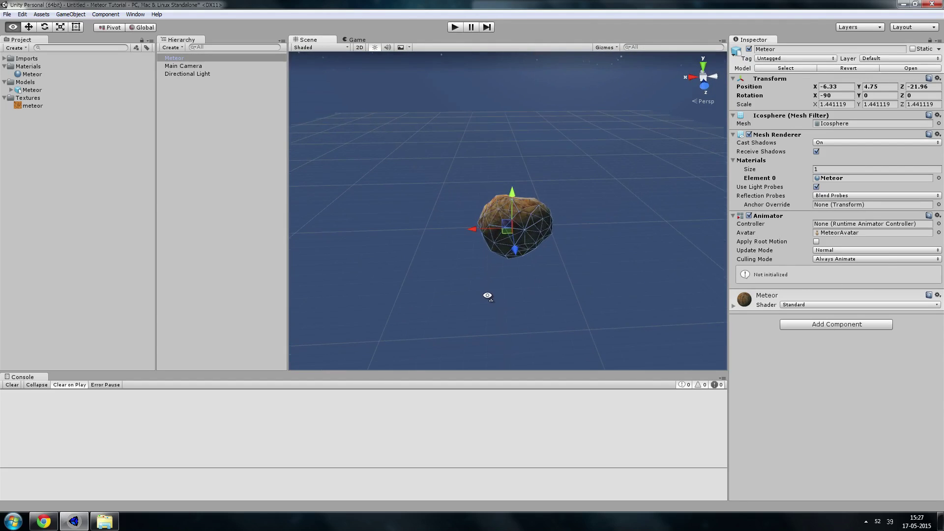
left_click(815, 324)
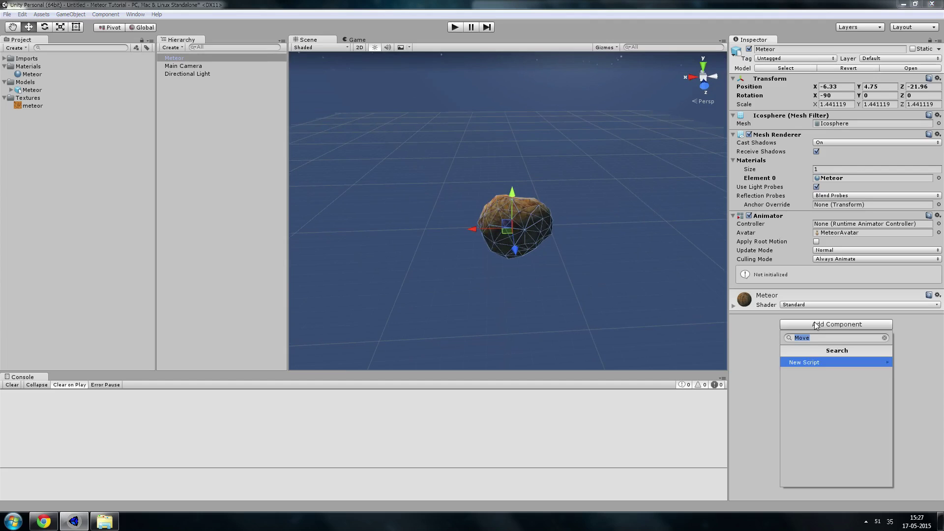
type("particle")
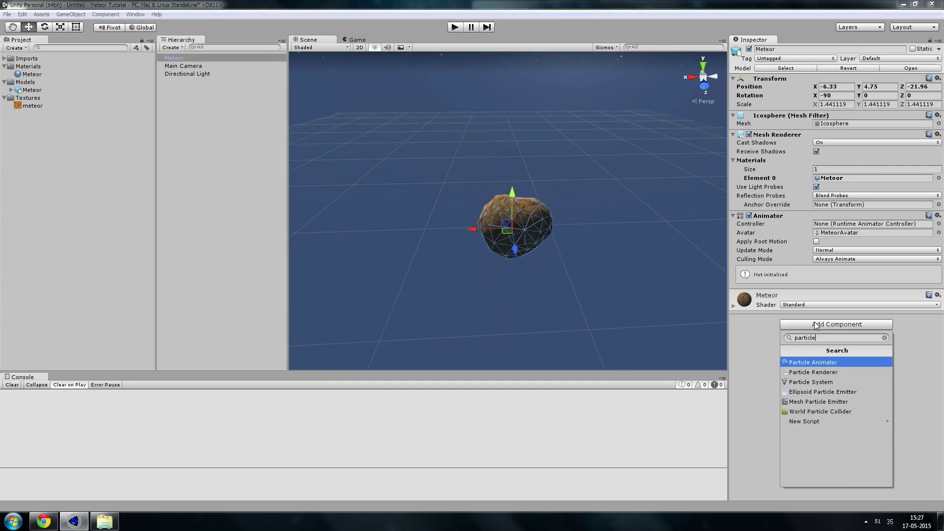
key("Down")
key("Down")
key("Return")
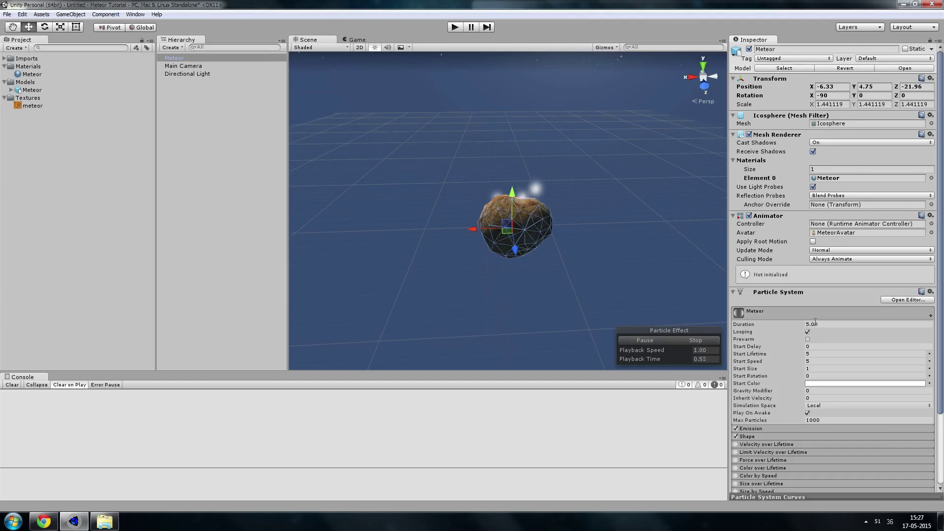
Set the particle system's start speed to 0
left_click_drag(589, 284, 551, 256, "alt")
scroll(770, 375, "down", 5)
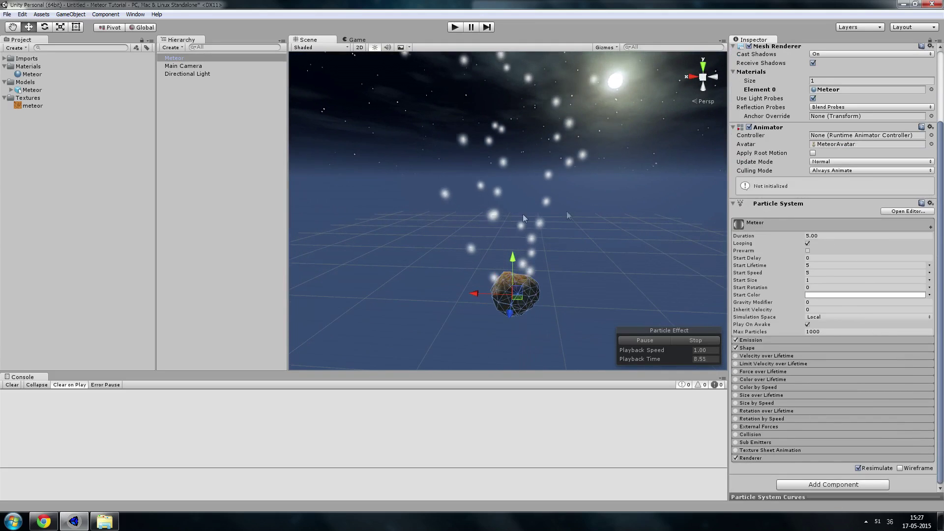
left_click_drag(595, 268, 597, 256, "alt")
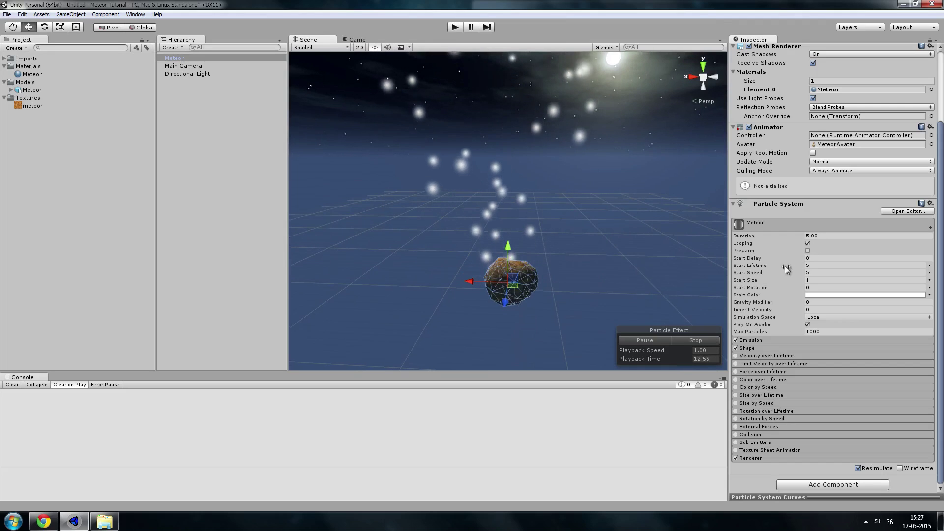
left_click(810, 272)
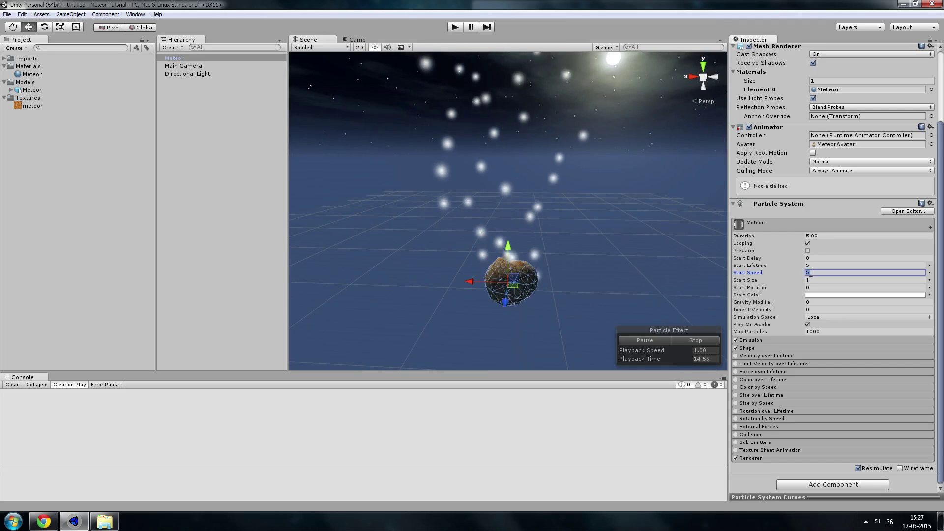
type("0")
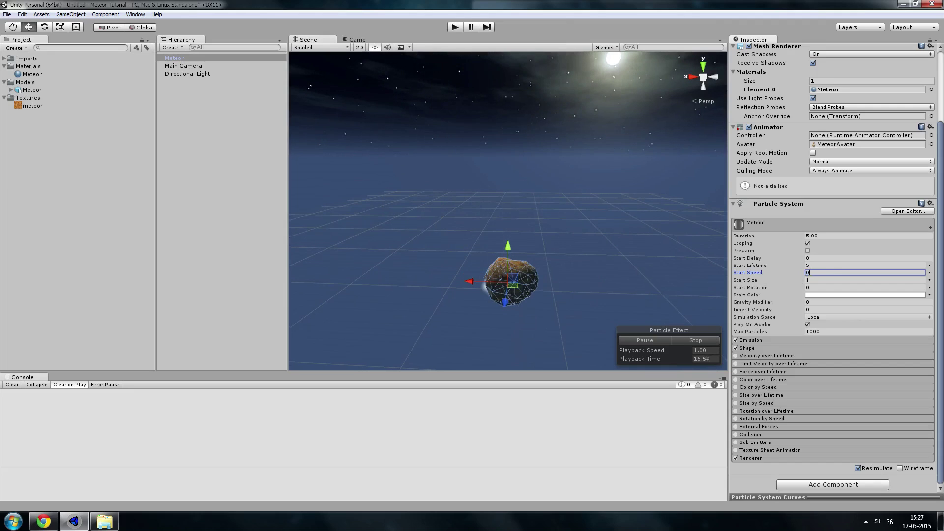
left_click(769, 347)
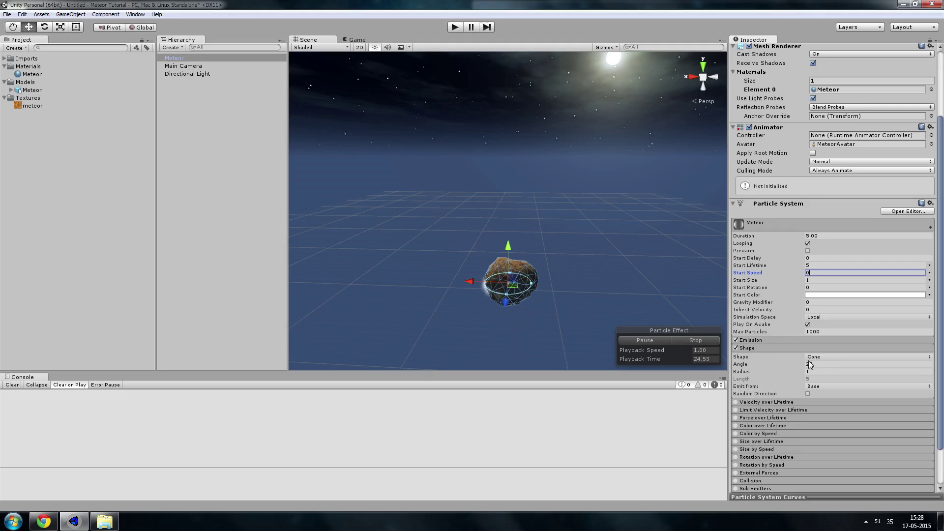
left_click(797, 348)
left_click(802, 341)
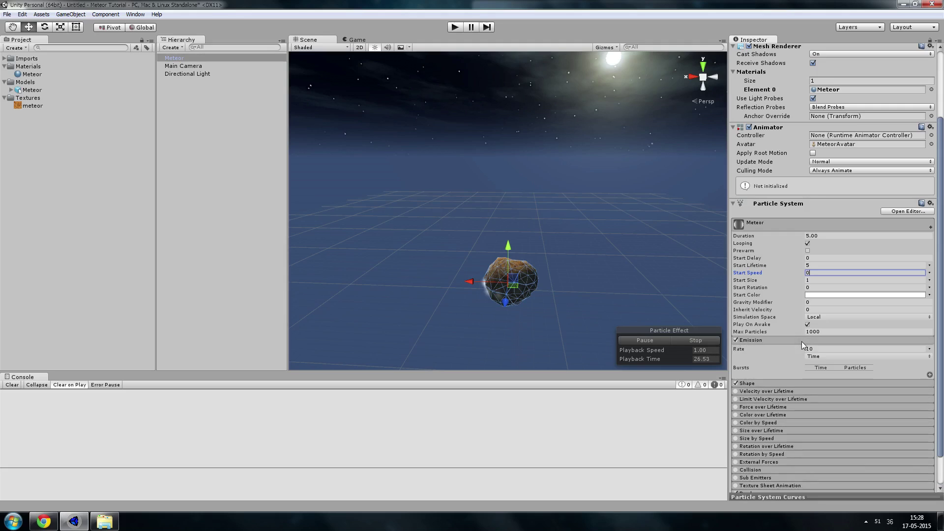
left_click(801, 340)
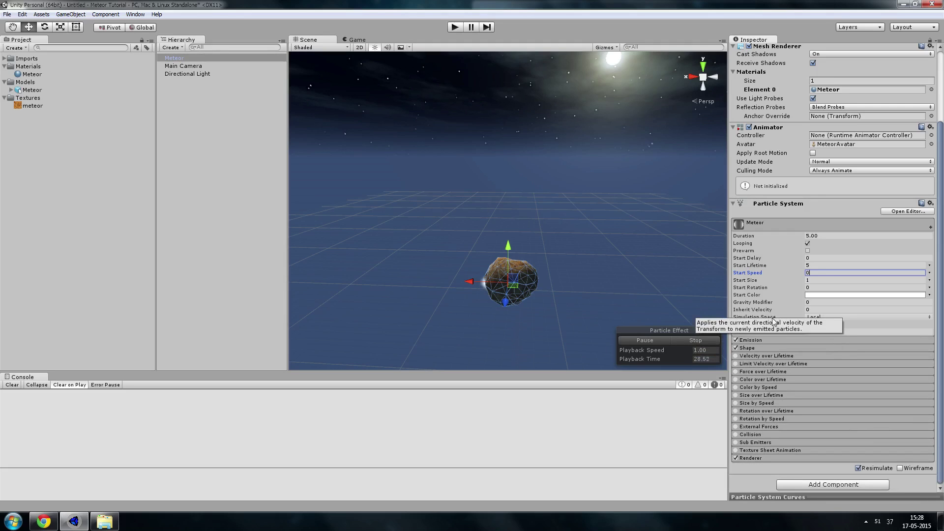
Set the particle system's simulation space to World and raise the meteor along the Y axis to test the trail
left_click(814, 317)
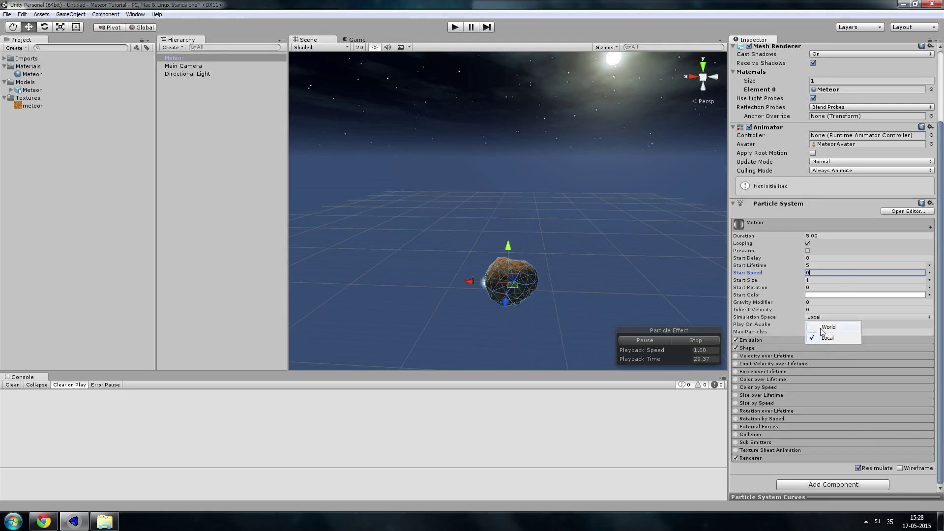
left_click(822, 328)
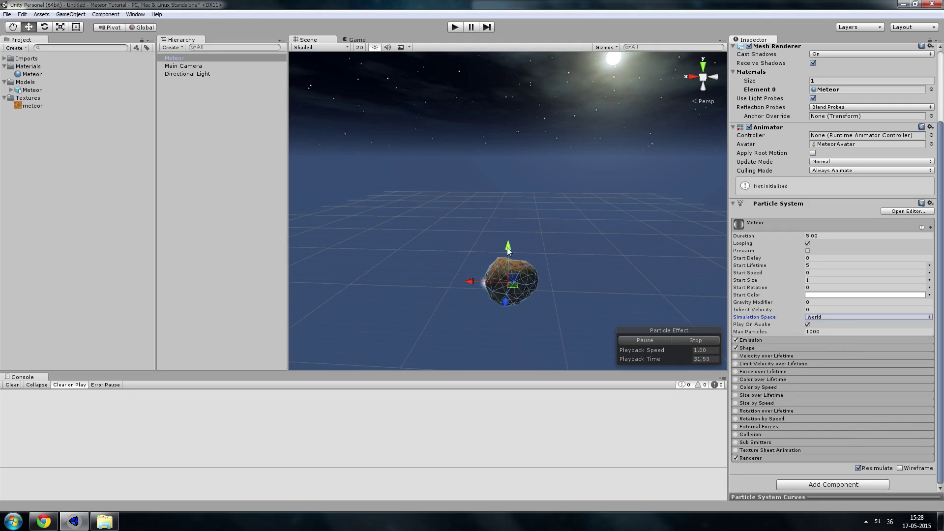
left_click_drag(507, 250, 526, 145)
Switch the simulation space to Local and lower the meteor to compare how the particles follow it
left_click(834, 317)
left_click(835, 339)
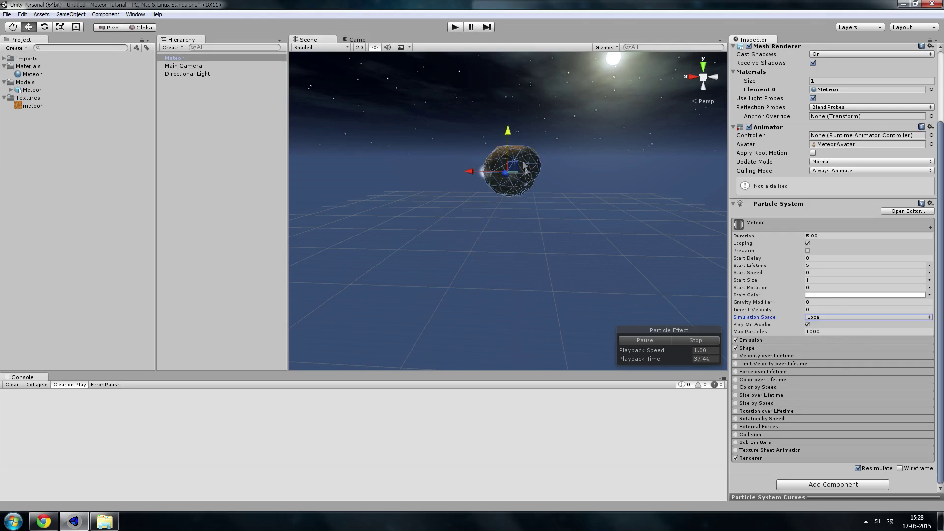
left_click_drag(485, 172, 484, 206)
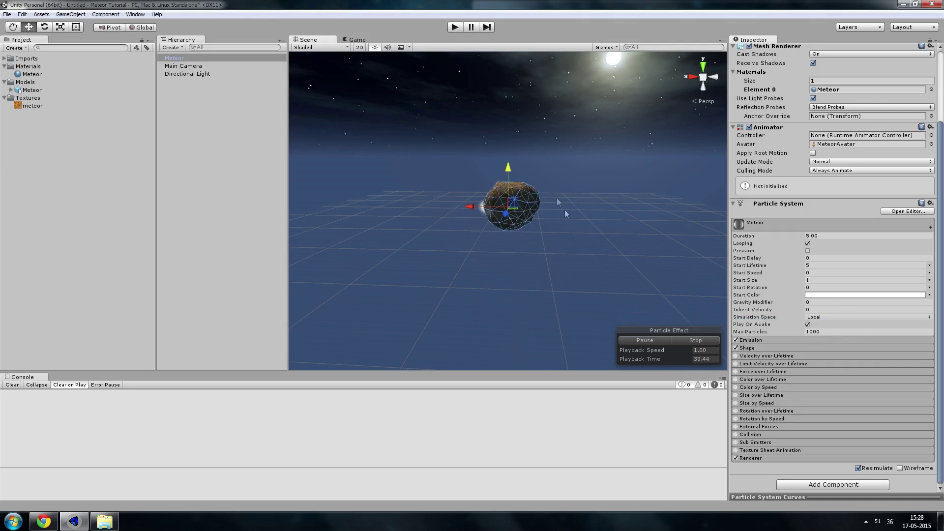
Set the simulation space back to World and move the meteor slightly down along the Y axis
left_click(839, 317)
left_click(830, 327)
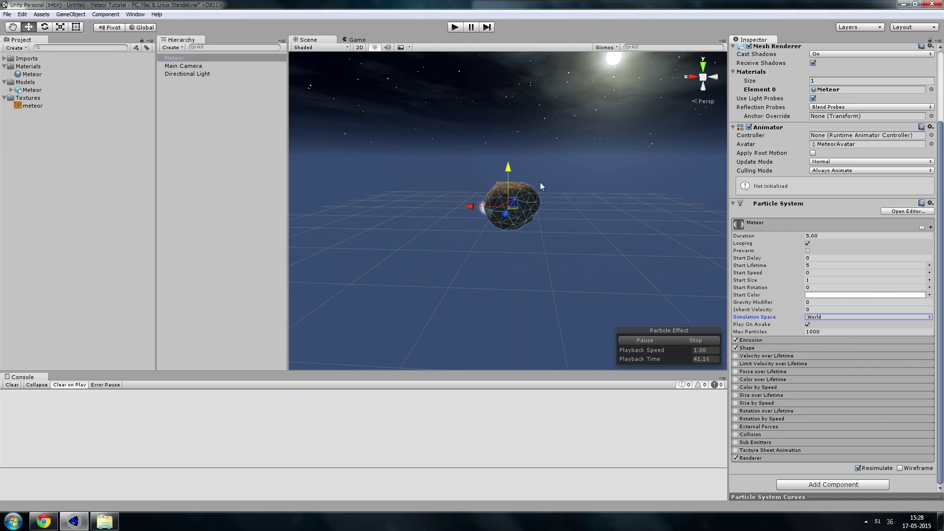
left_click_drag(505, 170, 515, 190)
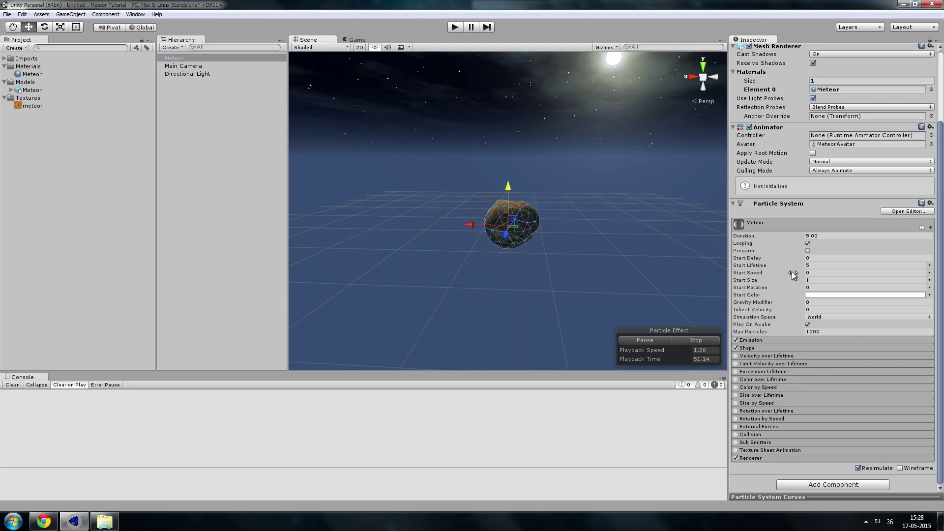
Set the particles' start size to random between the constants 2 and 3, and raise the meteor to preview the trail
left_click(929, 279)
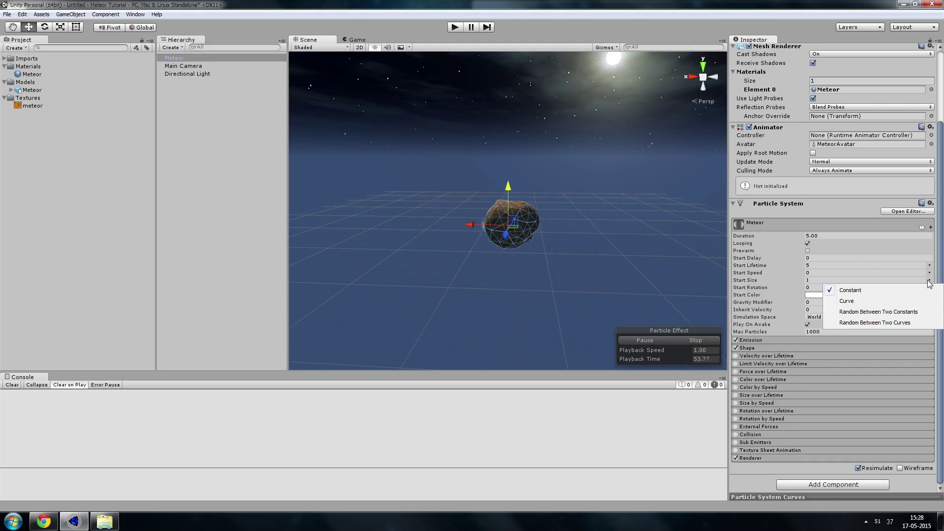
left_click(903, 313)
type("2")
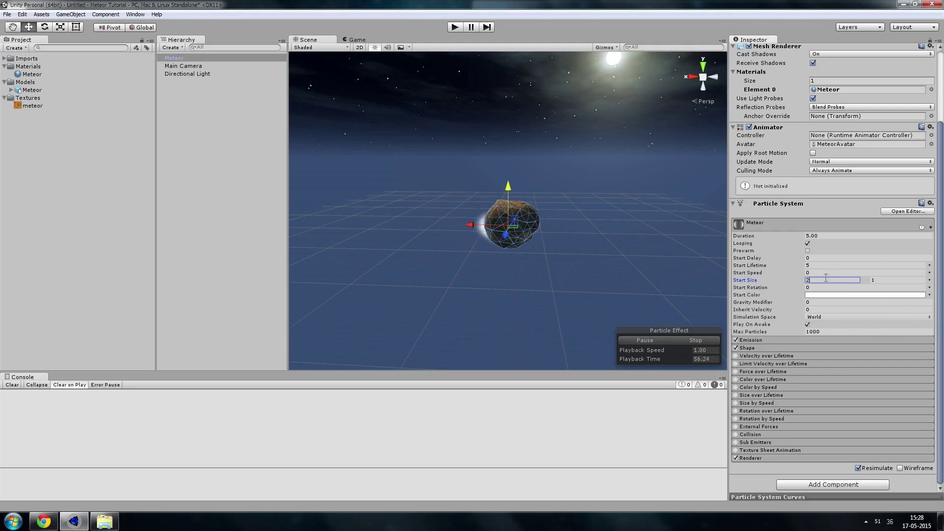
key("Tab")
type("3")
left_click_drag(509, 197, 535, 108)
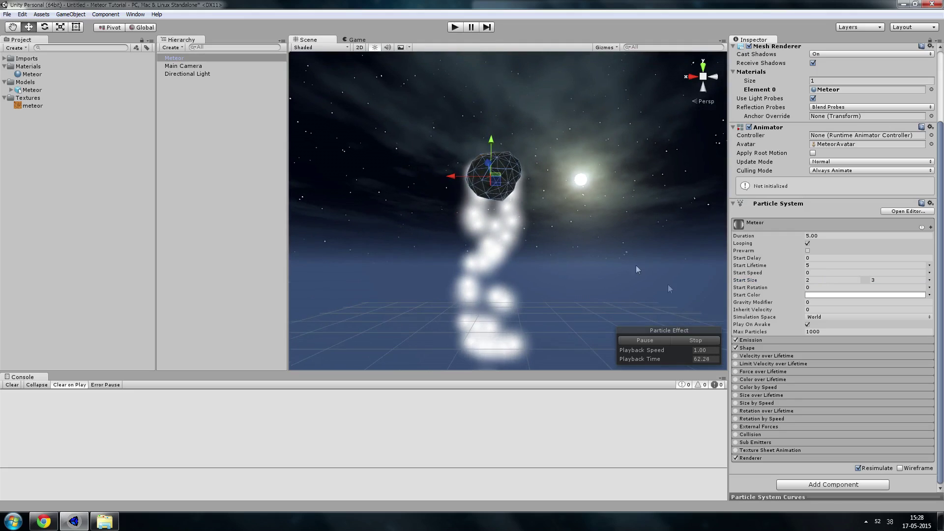
Set the particle emission rate to 200 and check the denser particles with the meteor deselected and reselected
left_click(769, 340)
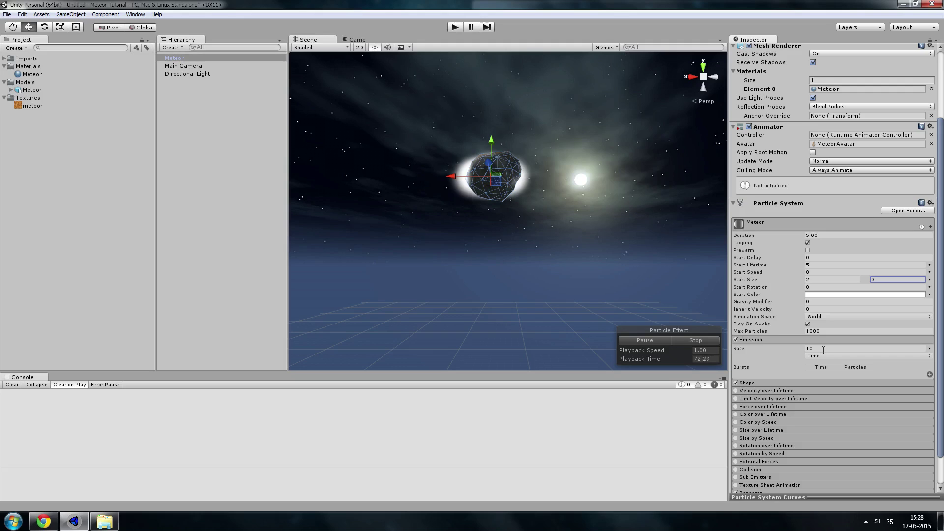
left_click(823, 349)
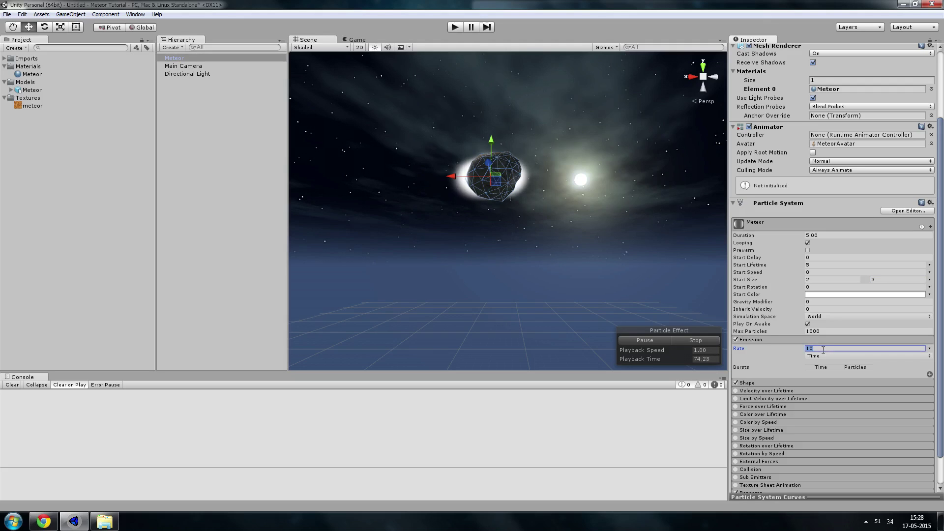
type("200")
left_click(566, 187)
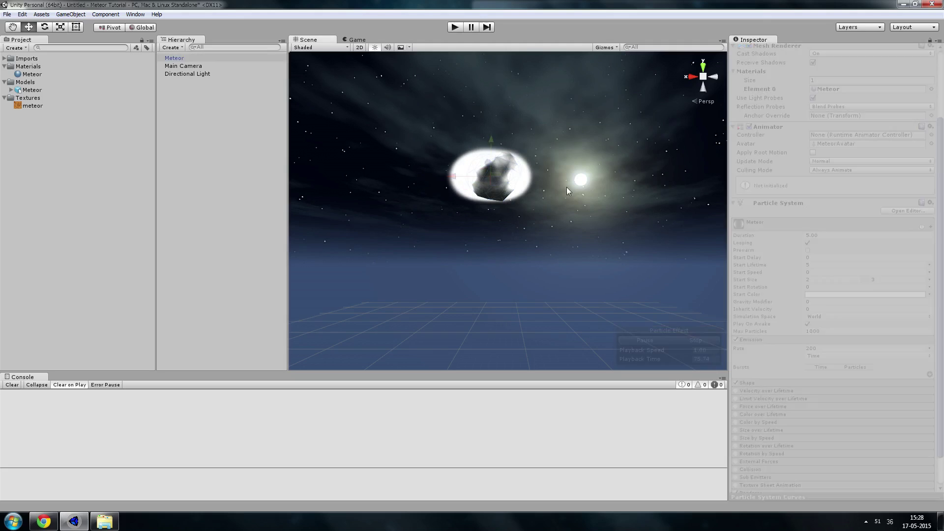
left_click(493, 187)
Move the meteor back and forth along X and up and down along Y to preview the particle trail
left_click_drag(561, 204, 494, 216, "alt")
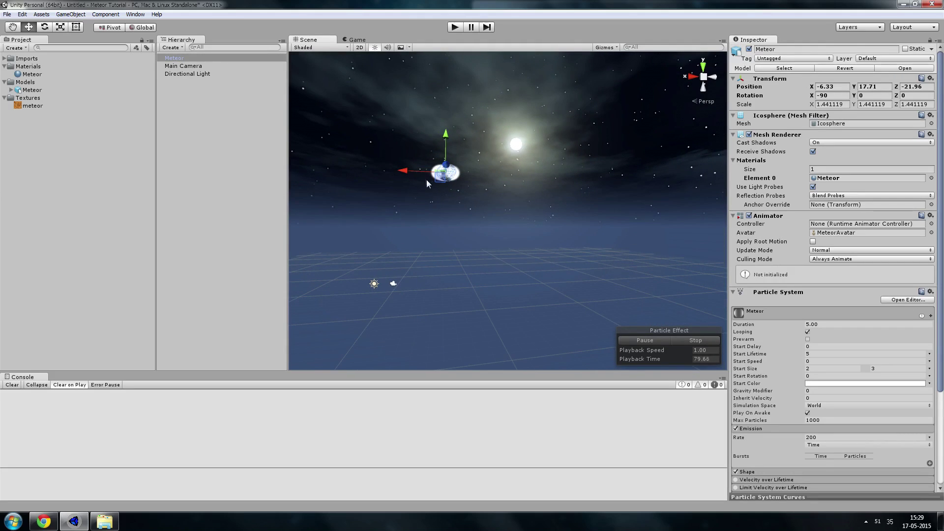
left_click_drag(408, 173, 493, 179)
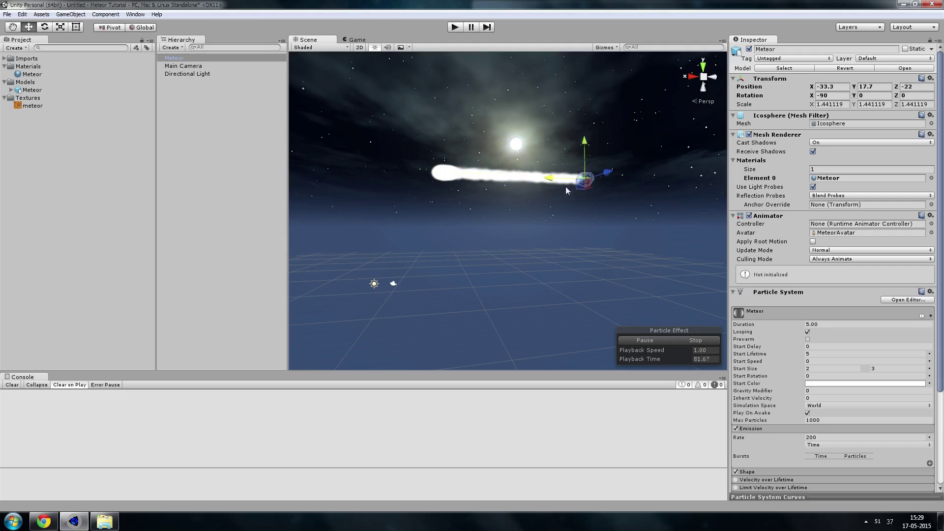
left_click_drag(584, 201, 479, 109)
left_click_drag(440, 141, 393, 156)
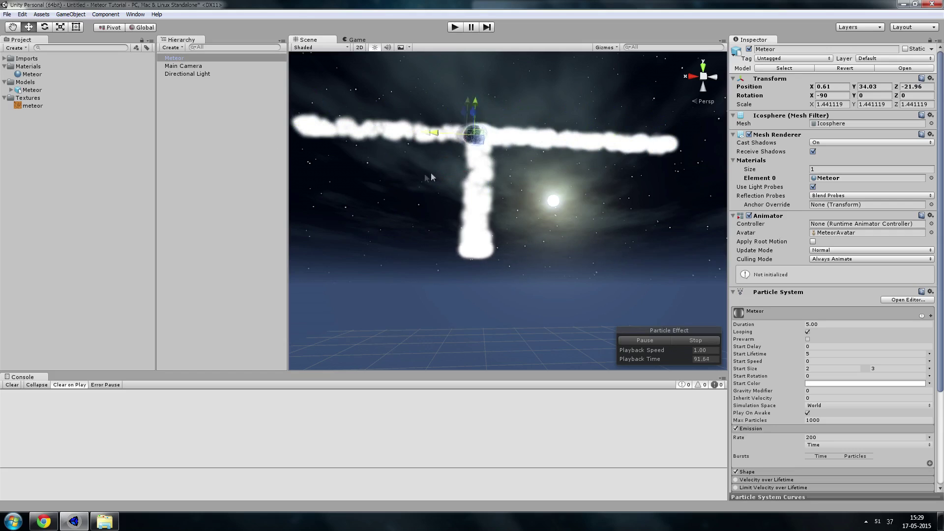
left_click_drag(433, 101, 505, 252)
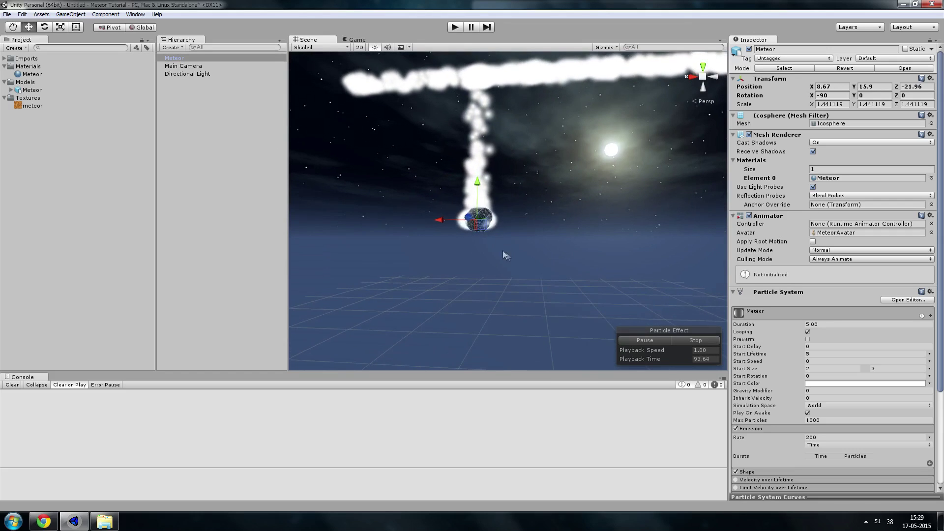
Restart the particle preview, move the meteor along X to about -16.55, and view it from another side
left_click(693, 340)
left_click(667, 343)
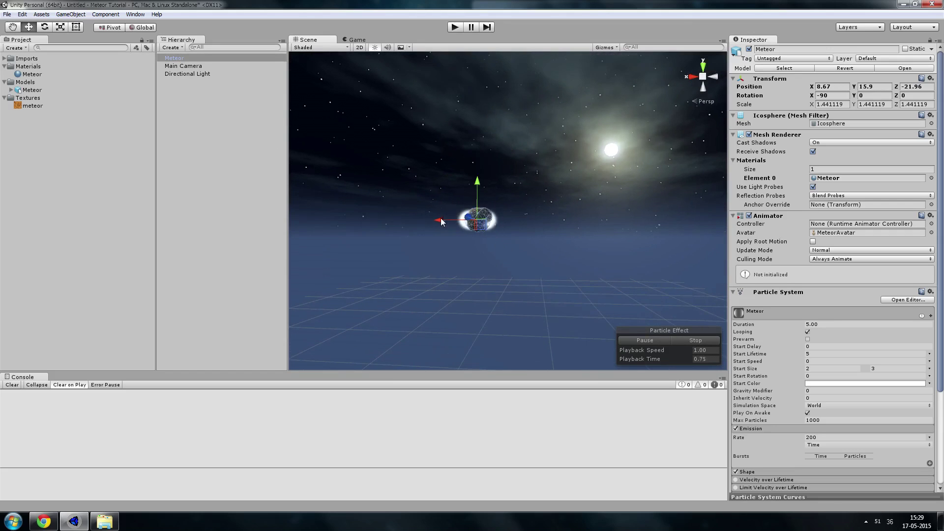
left_click_drag(439, 220, 517, 264)
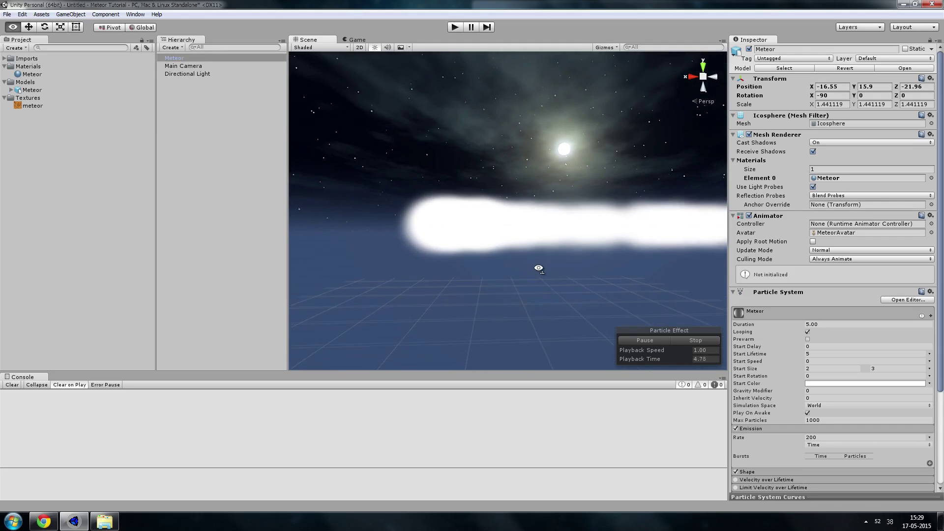
key("f")
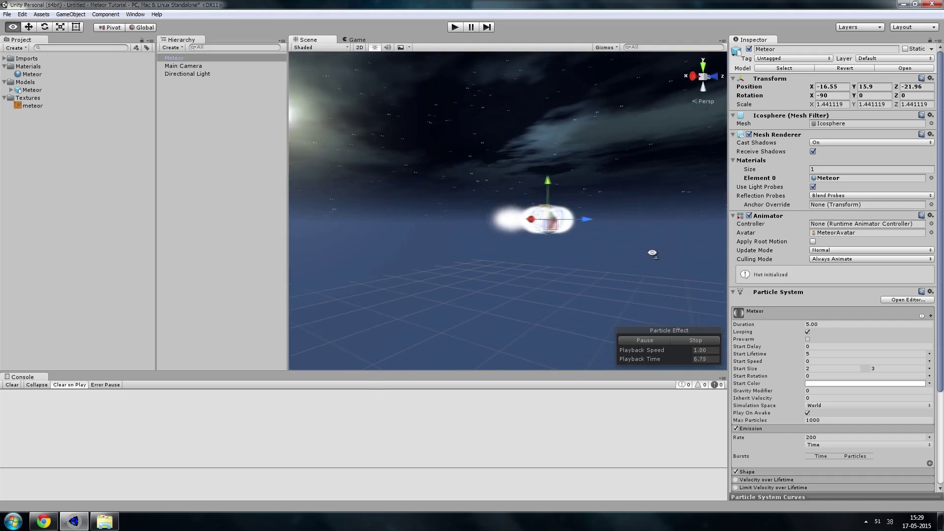
left_click_drag(654, 256, 465, 265, "alt")
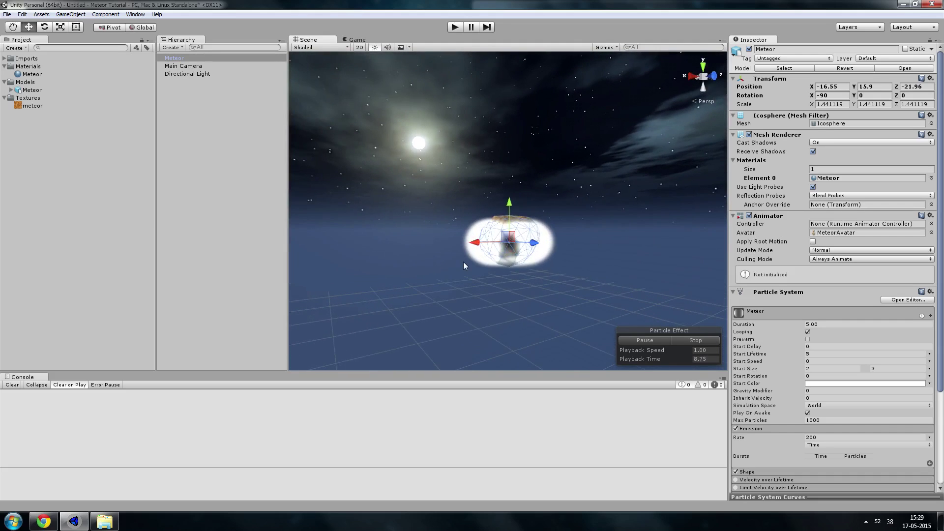
Set the particles' start color to bright light blue, RGB 0, 192, 255
scroll(833, 386, "down", 3)
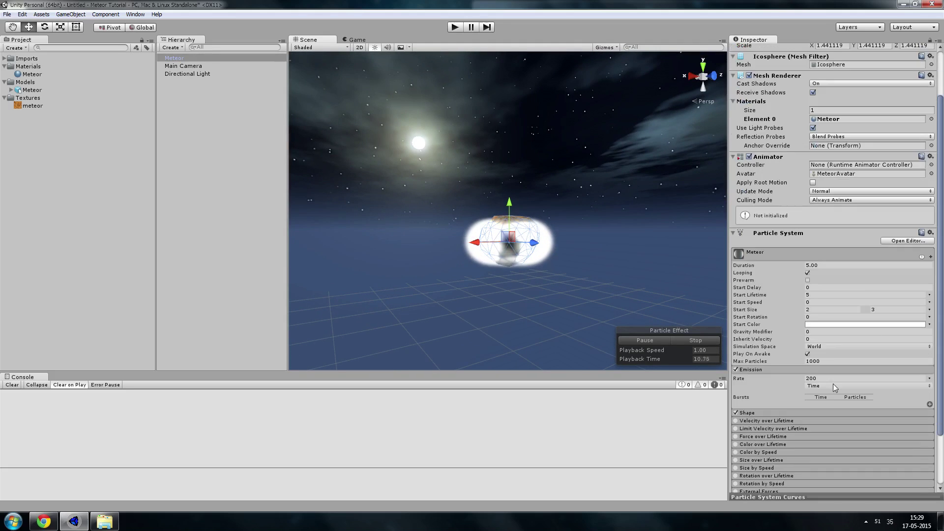
left_click(836, 324)
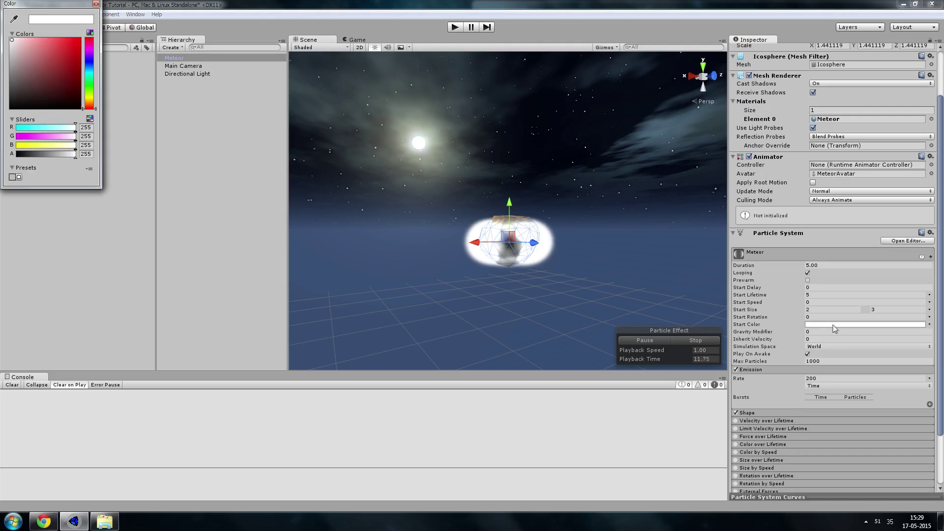
left_click(90, 70)
left_click(79, 40)
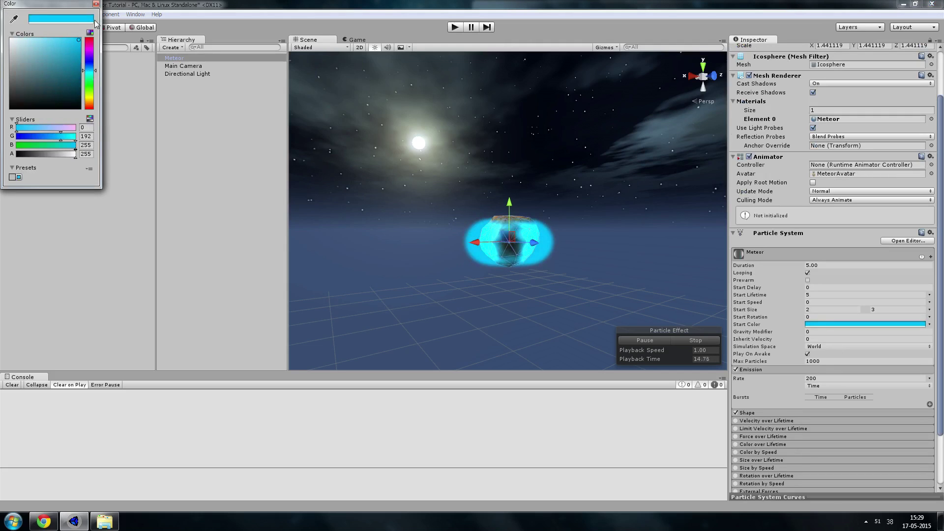
left_click(96, 4)
left_click_drag(409, 264, 415, 276, "alt")
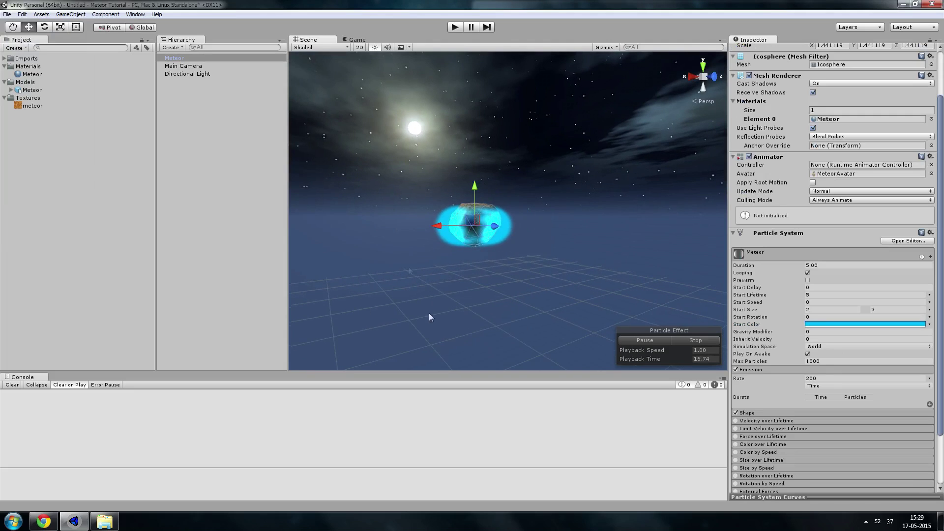
Enable Color over Lifetime for the meteor's particles and make the gradient's first color key bright light blue
scroll(813, 340, "down", 3)
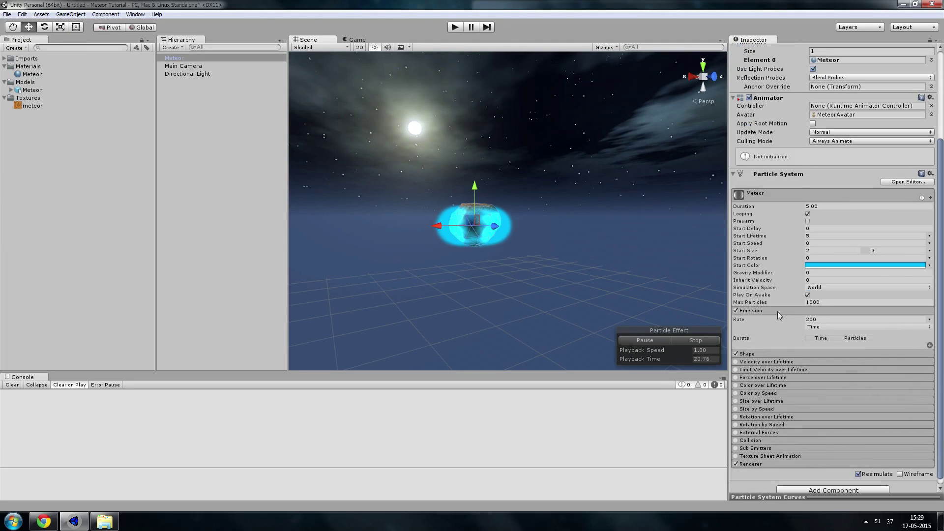
left_click(736, 386)
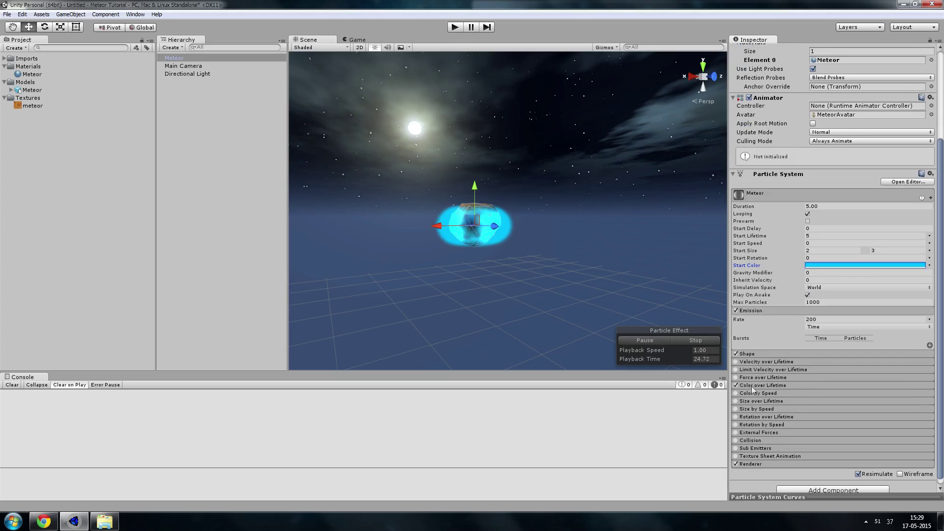
left_click(760, 386)
left_click(908, 394)
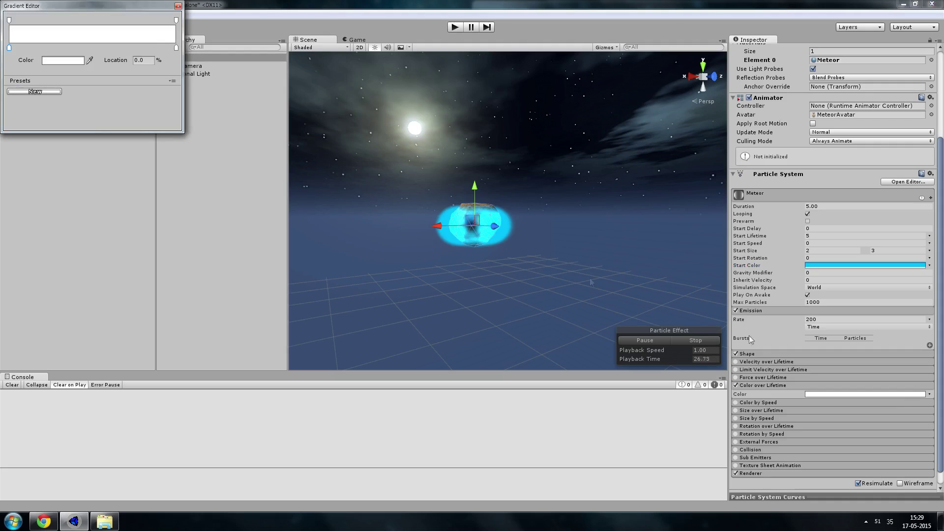
left_click_drag(134, 12, 234, 156)
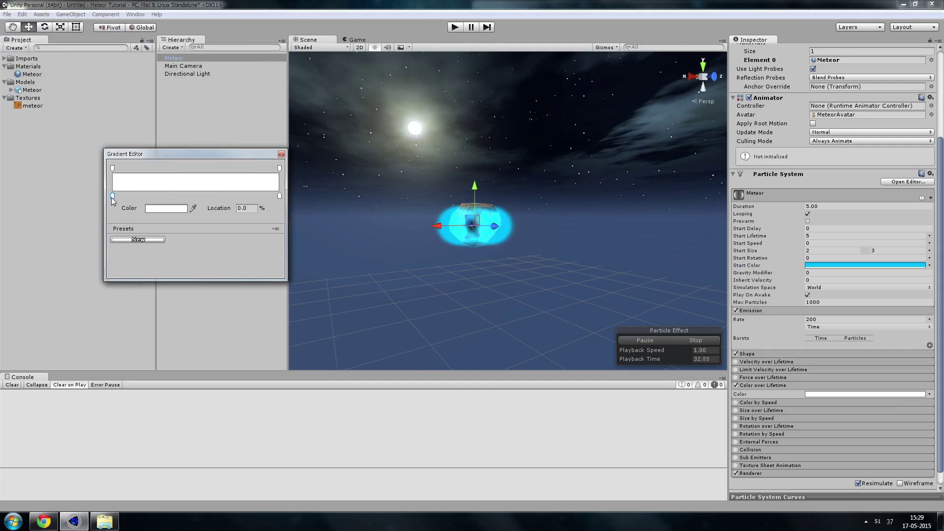
left_click(154, 209)
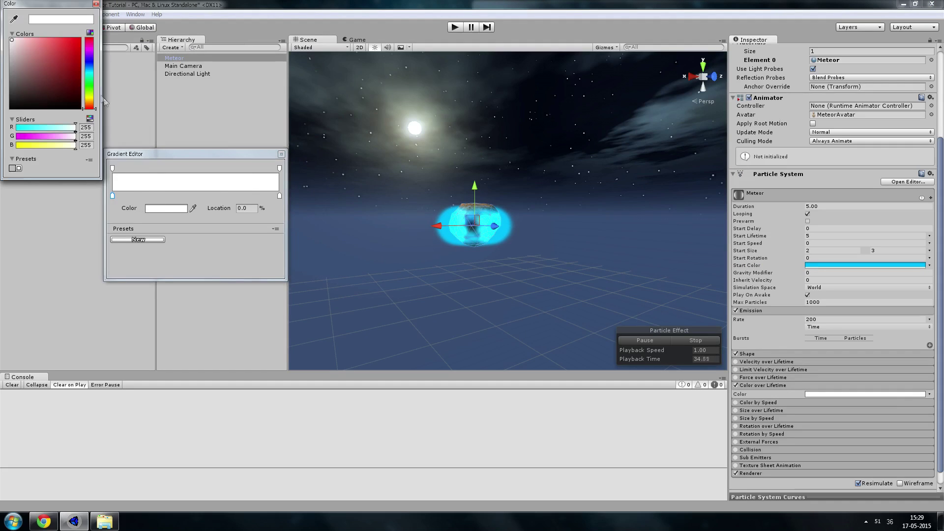
left_click_drag(93, 68, 92, 73)
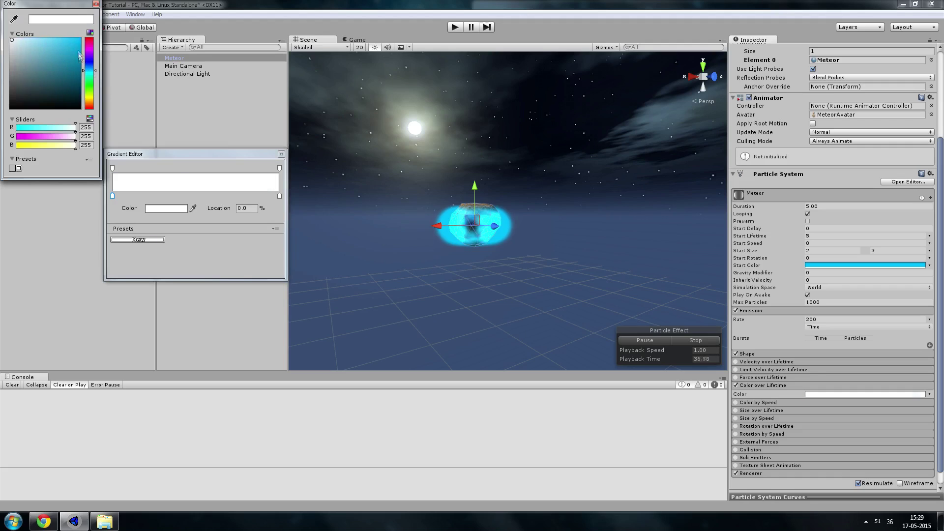
left_click(78, 56)
left_click(96, 4)
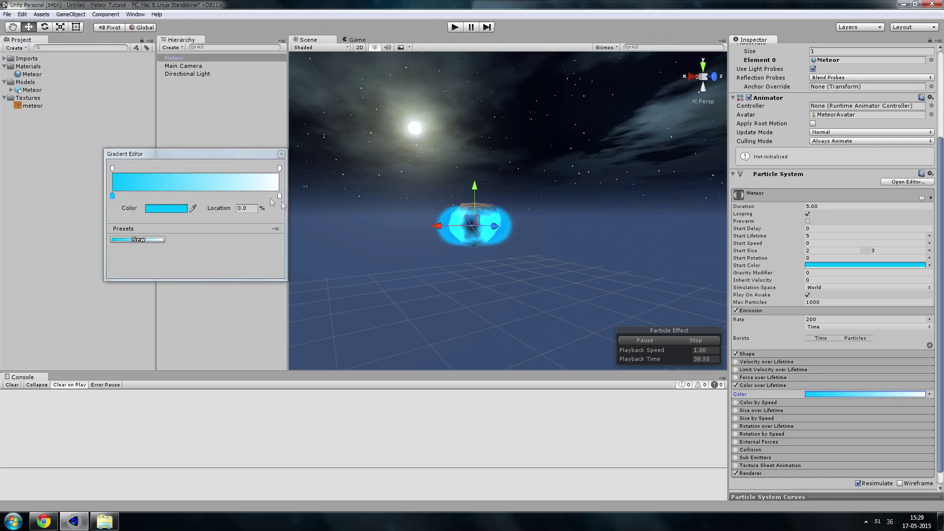
Try out a mid-gradient color key, remove it, and add a light blue color key at 11.8%
left_click_drag(280, 197, 278, 197)
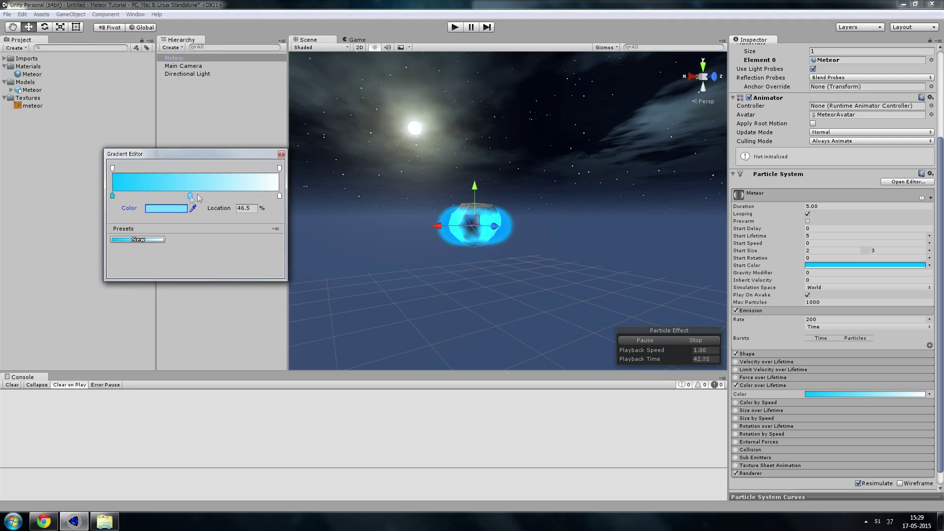
left_click_drag(192, 196, 226, 233)
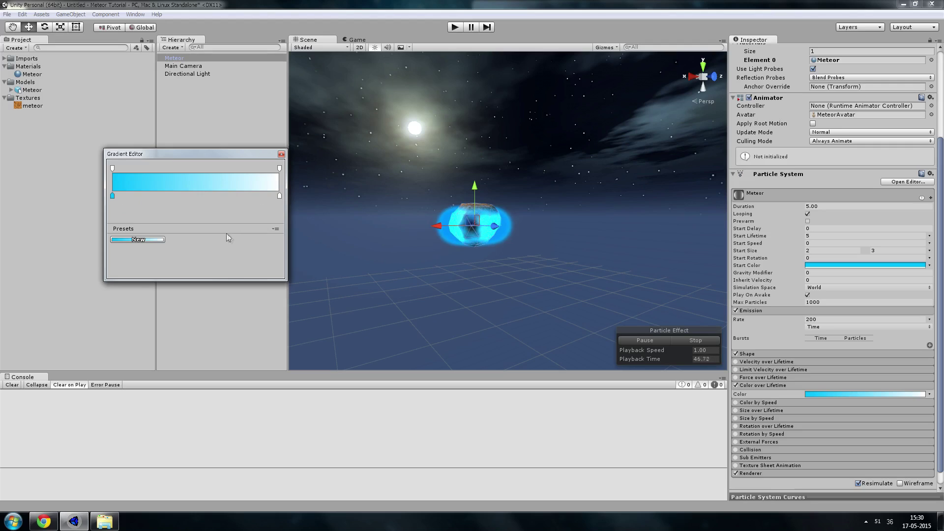
left_click(132, 197)
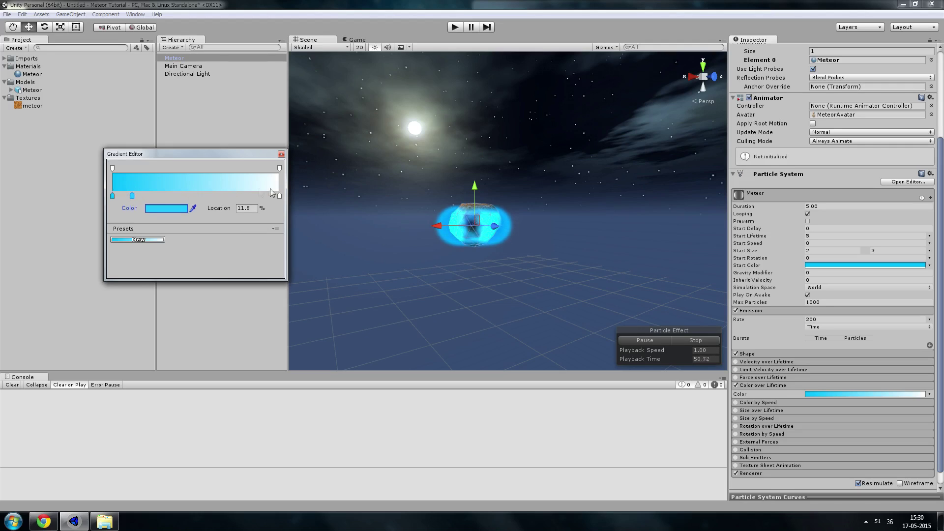
Set the gradient's end key to alpha 0 and move the meteor along X to preview the fading trail
left_click(112, 169)
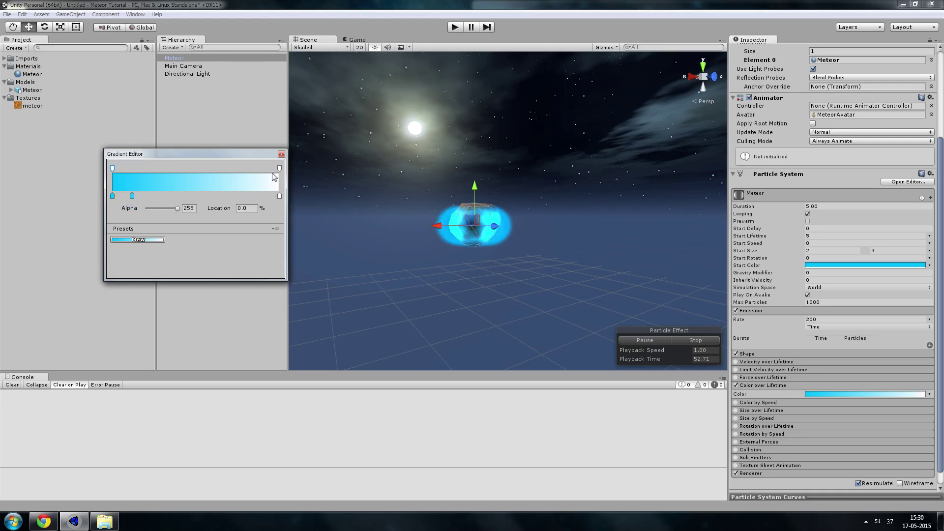
left_click_drag(177, 209, 145, 210)
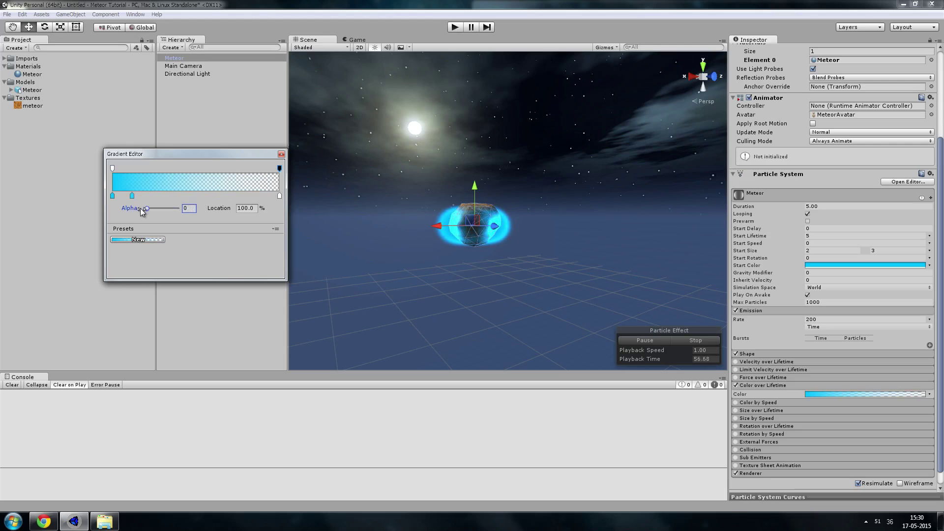
left_click(435, 229)
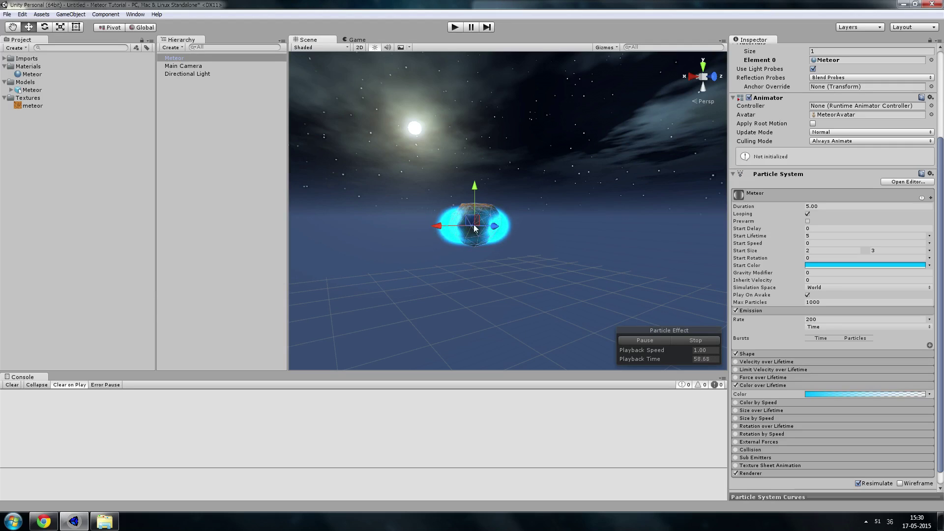
left_click_drag(439, 227, 374, 314)
Add an alpha 255 key at about 20.3% on the gradient and move the second color key to 4.7%
left_click(863, 393)
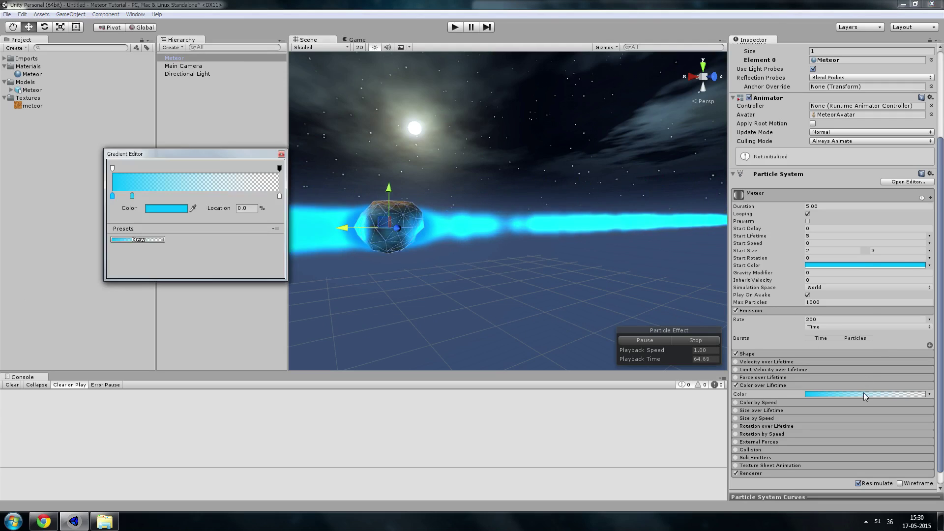
left_click(132, 196)
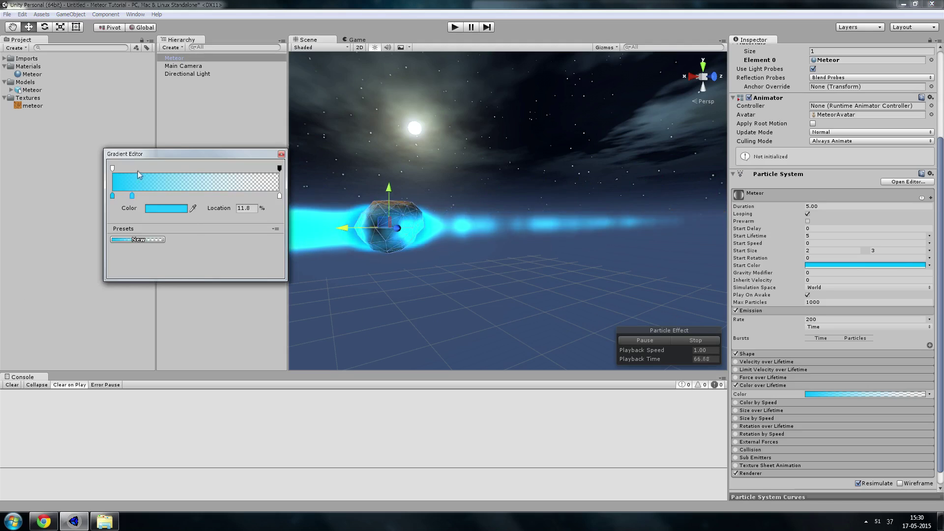
left_click(181, 168)
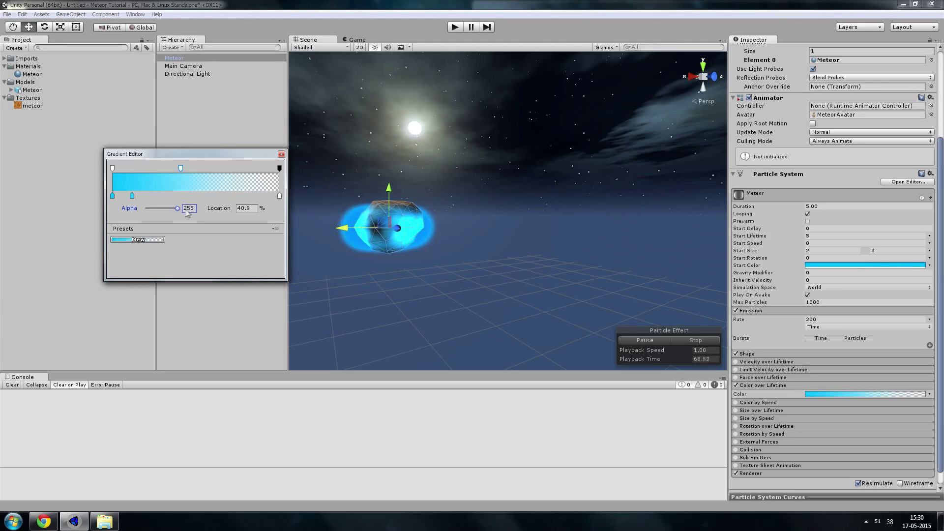
left_click_drag(132, 196, 130, 197)
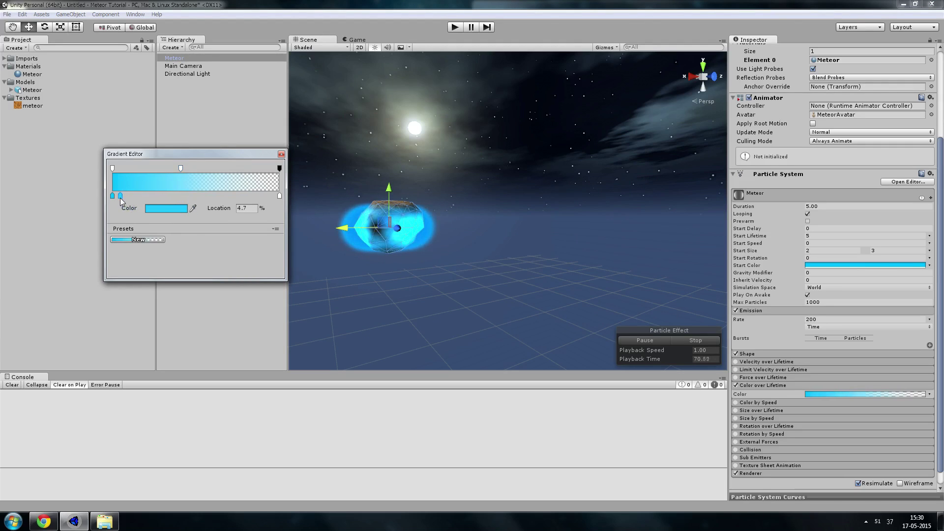
left_click_drag(181, 168, 162, 168)
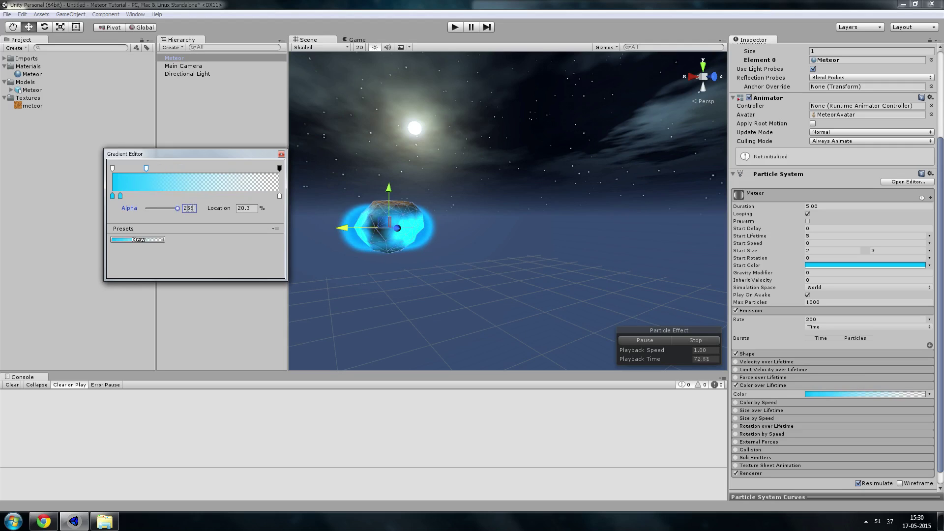
Recolor the gradient's second color key to orange, RGB 255, 142, 0, and move it further from the start
left_click(120, 195)
left_click(155, 208)
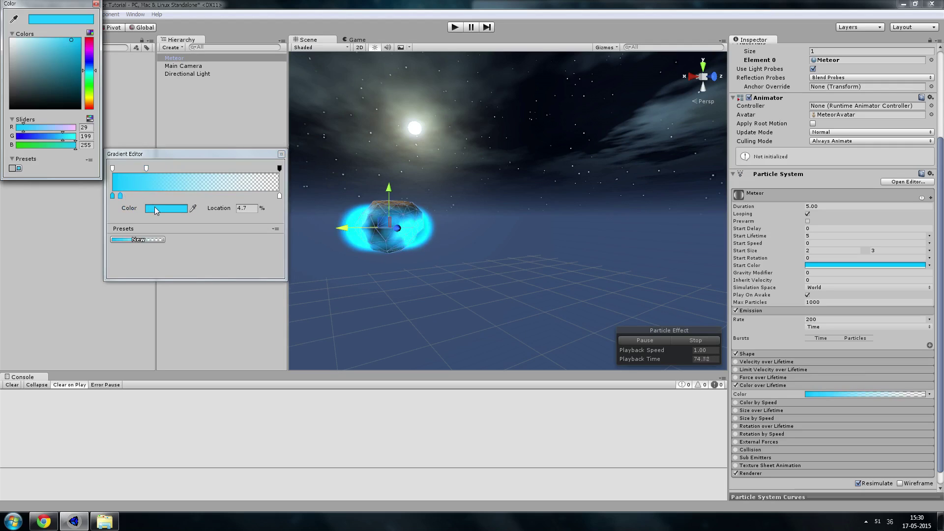
left_click_drag(86, 89, 89, 104)
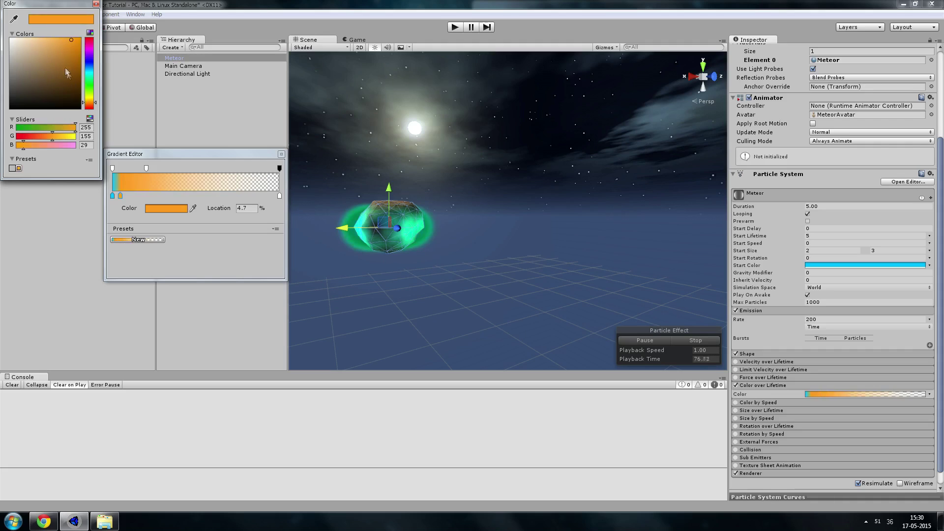
left_click_drag(67, 59, 89, 29)
left_click(96, 4)
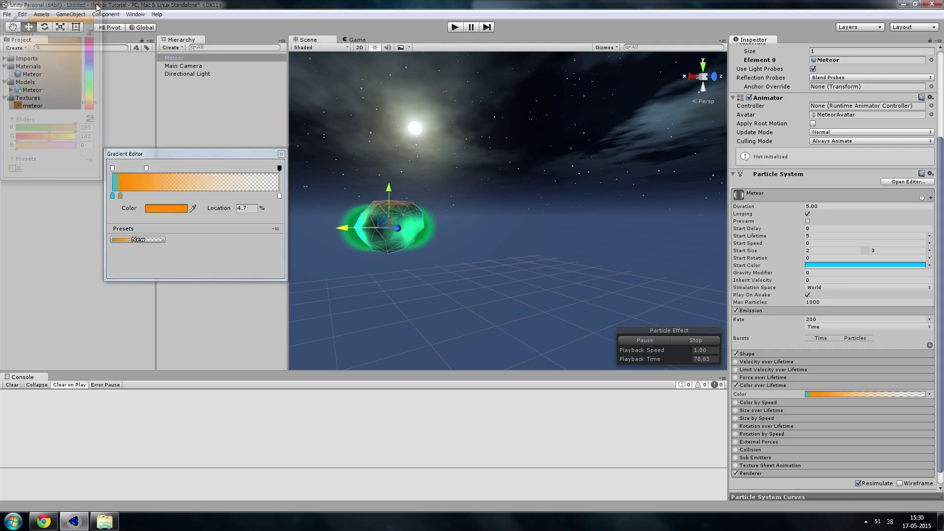
left_click_drag(121, 198, 129, 199)
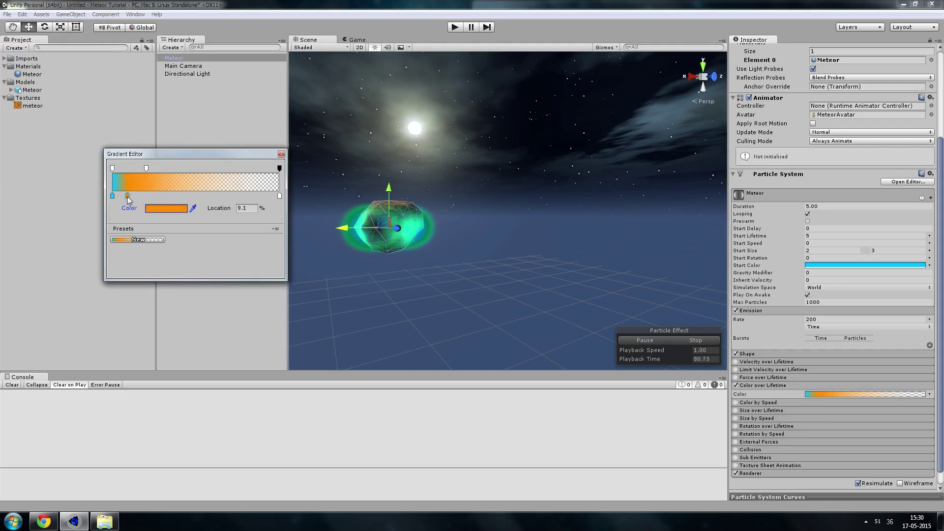
Add a red color key, RGB 255, 0, 0, at 3.5% and shift the orange key and middle alpha key slightly toward the start
double_click(119, 196)
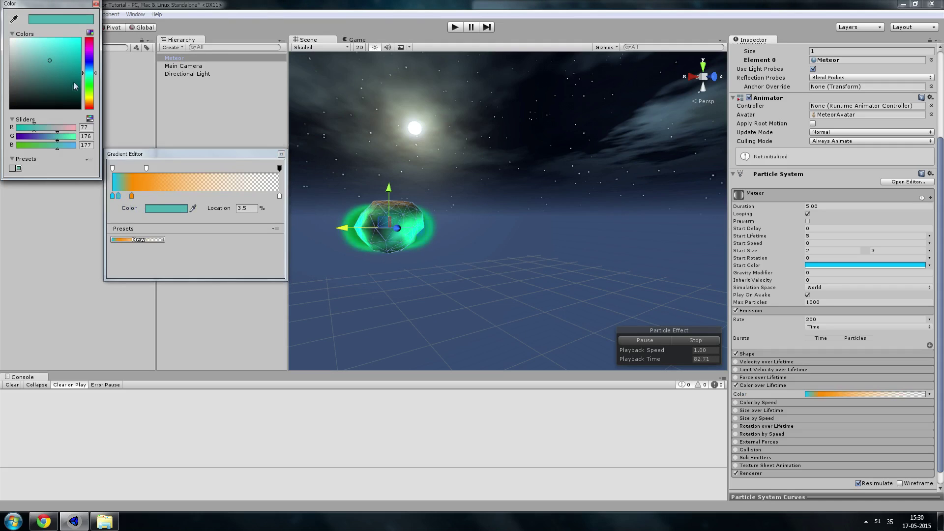
left_click(91, 46)
left_click_drag(92, 49, 92, 39)
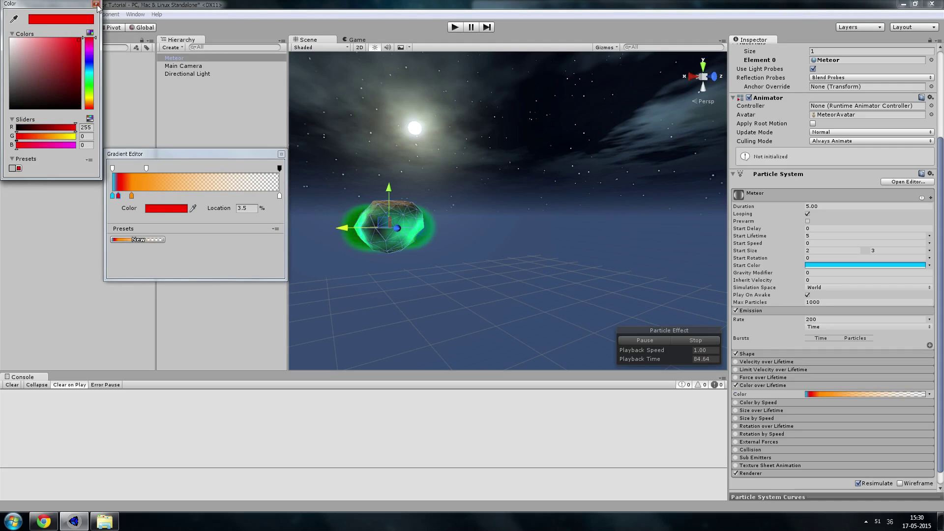
left_click(122, 172)
left_click_drag(132, 196, 140, 169)
Add a white color key, RGB 255, 255, 255, at 55.3% on the gradient and close the gradient editor
left_click(204, 196)
left_click(166, 208)
left_click_drag(45, 74, 11, 40)
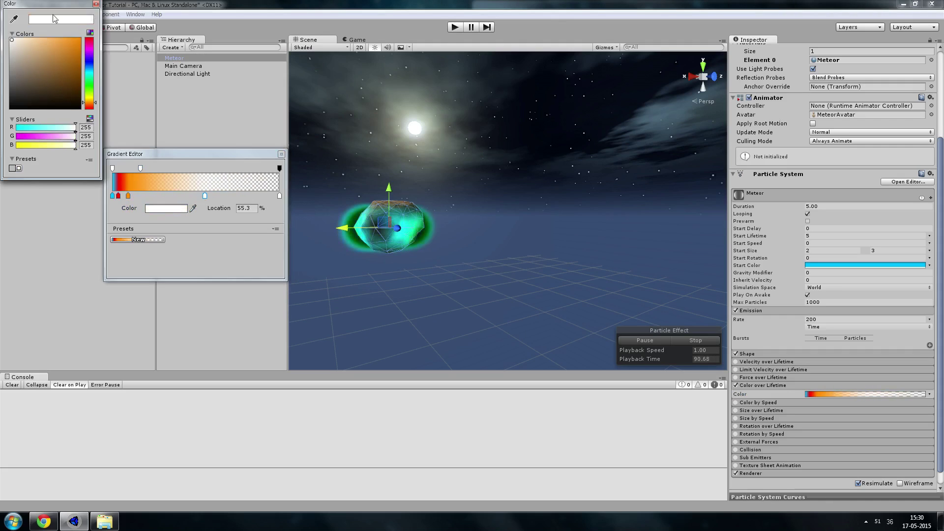
left_click(96, 4)
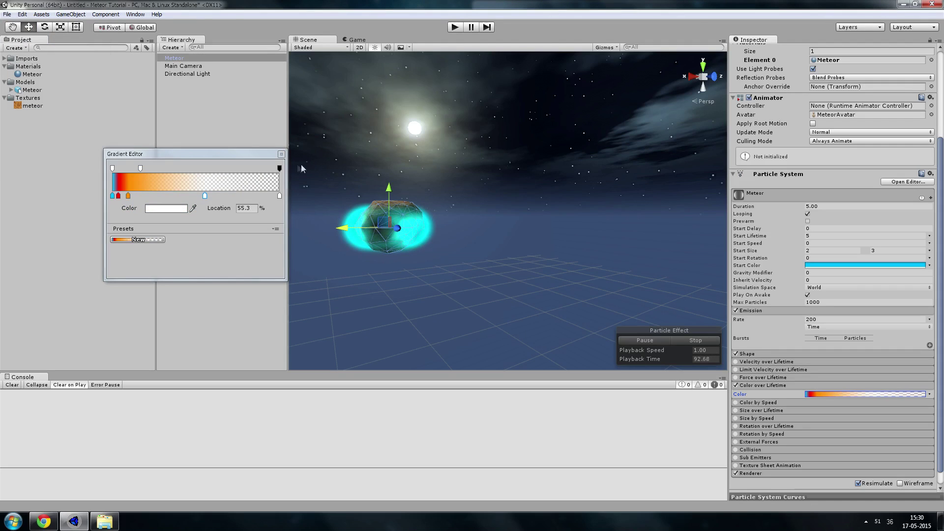
left_click(281, 154)
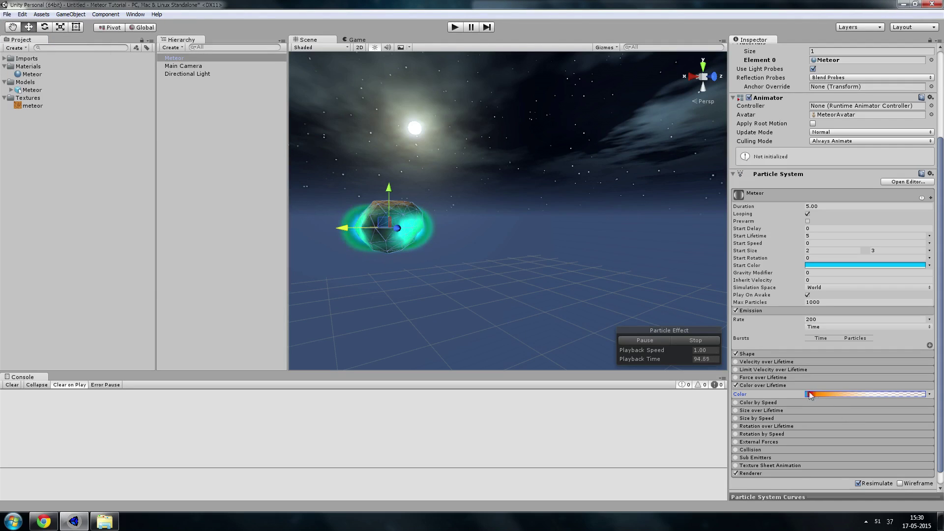
Move the meteor along X to preview the trail colors, and set the particles' start color to white
left_click_drag(344, 233, 684, 221)
left_click_drag(489, 331, 514, 310, "alt")
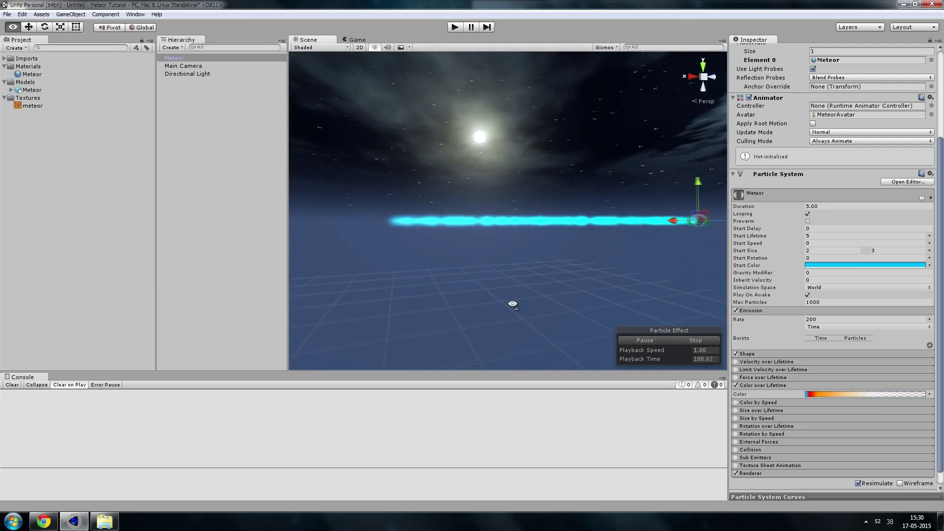
left_click(828, 265)
left_click_drag(49, 59, 2, 24)
left_click(96, 4)
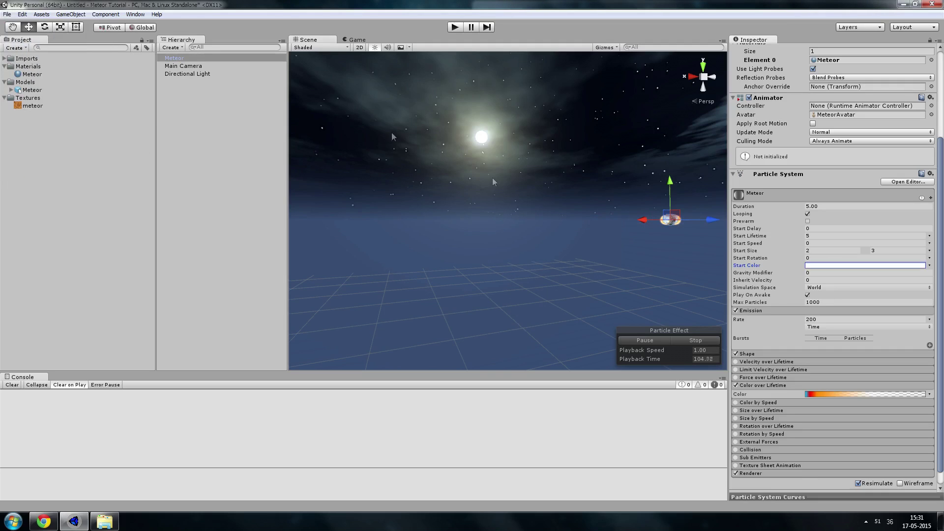
Move the meteor along X to about 59.52 to preview the recolored trail from another angle
left_click_drag(645, 226, 408, 247)
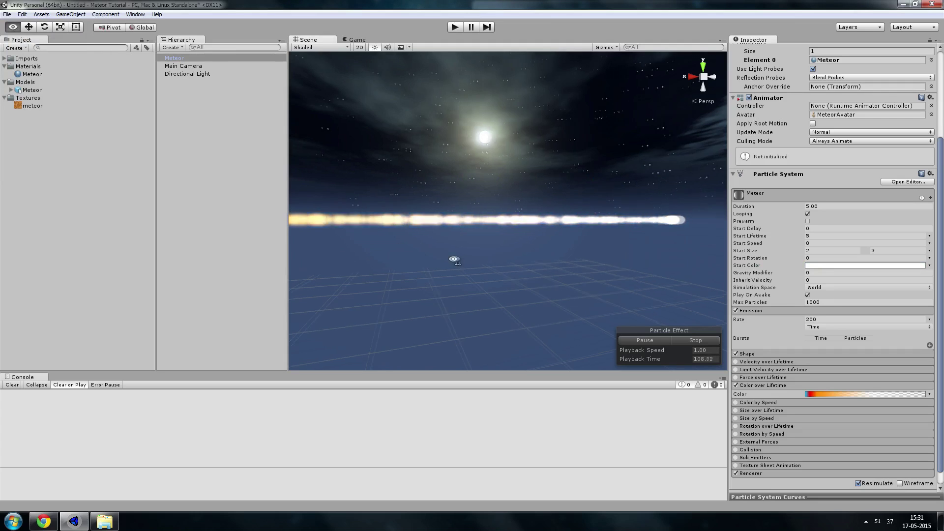
left_click_drag(295, 260, 435, 208, "alt")
left_click(448, 189)
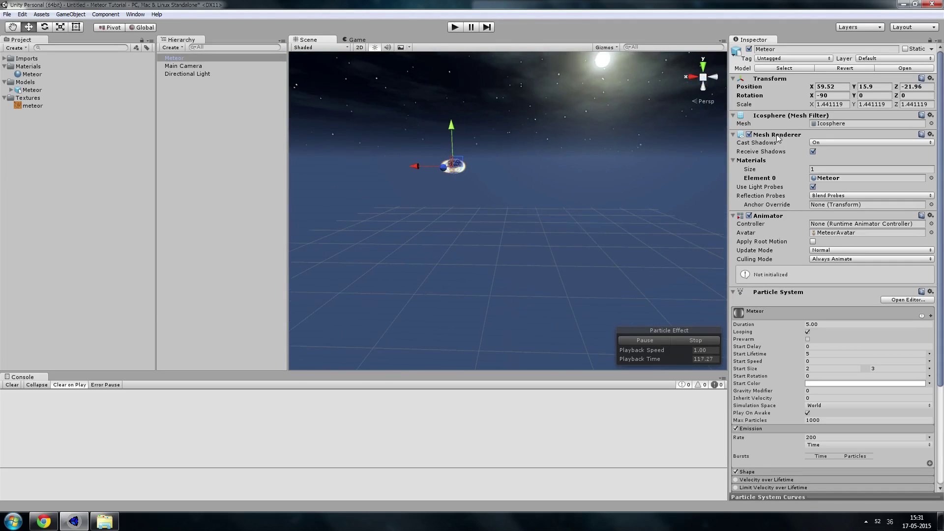
Set the meteor's position to X 0, Y 0, Z 0
left_click(830, 87)
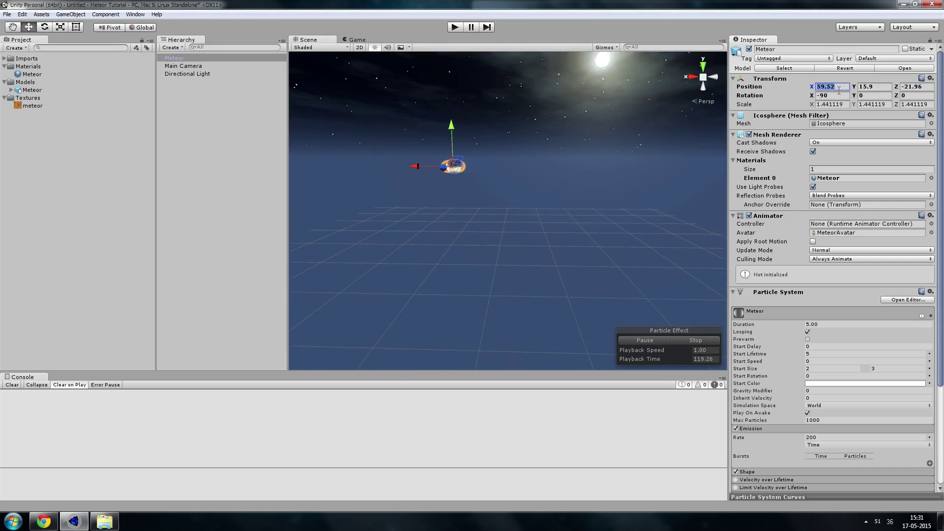
type("0")
key("Tab")
type("0")
key("Tab")
type("0")
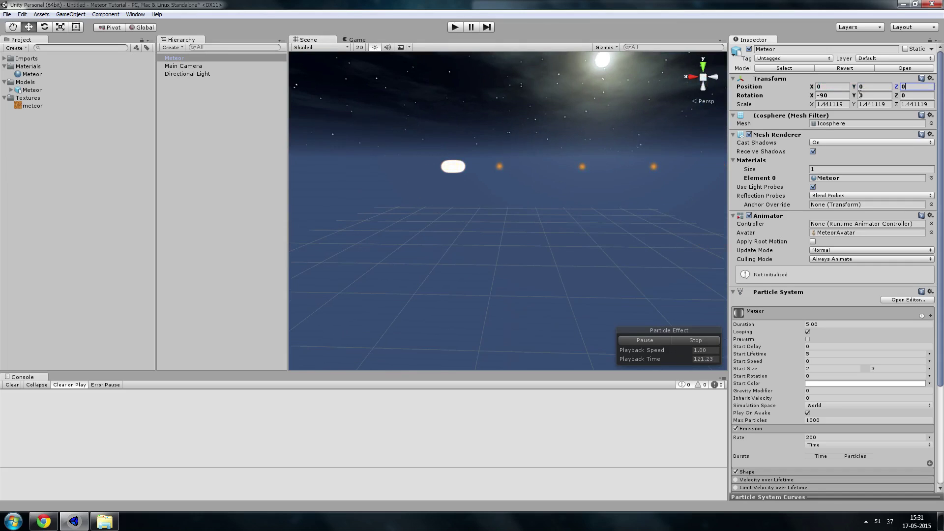
Move the meteor along Z to 103 and examine its particle trail in relation to the main camera
left_click_drag(694, 213, 806, 282, "alt")
scroll(614, 297, "up", 8)
scroll(582, 300, "down", 6)
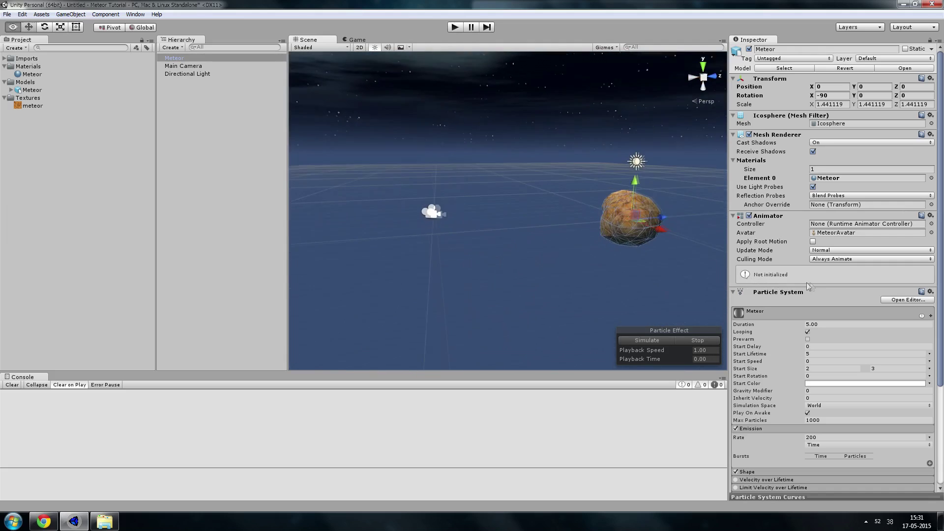
left_click(449, 213)
left_click_drag(450, 212, 623, 270, "alt")
left_click(520, 225)
left_click_drag(521, 225, 261, 187, "alt")
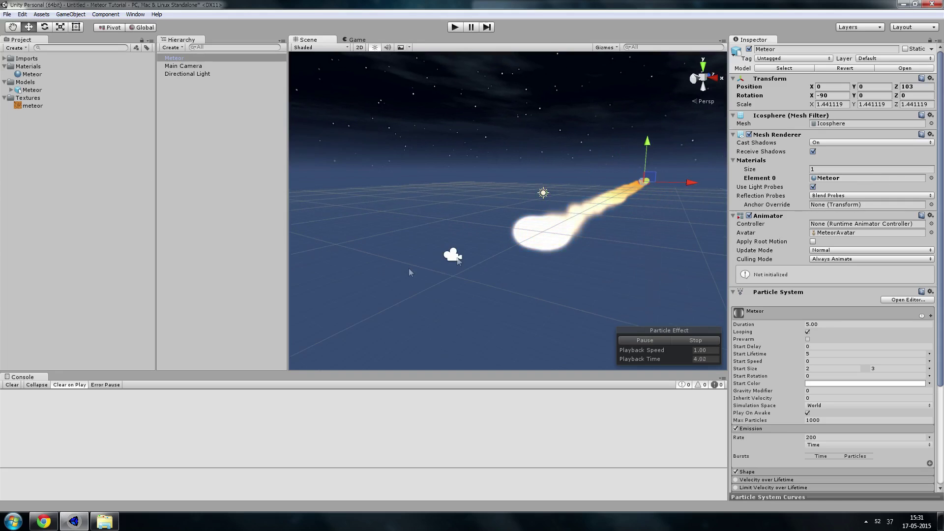
Raise the meteor to about Y 58.9 and sweep it along X from about -112.2 to 87.7, checking its trail against the main camera's view
left_click_drag(686, 182, 560, 197)
left_click_drag(536, 147, 527, 89)
left_click(453, 256)
right_click_drag(454, 258, 494, 203)
left_click(493, 203)
left_click_drag(525, 201, 437, 188)
left_click(411, 363)
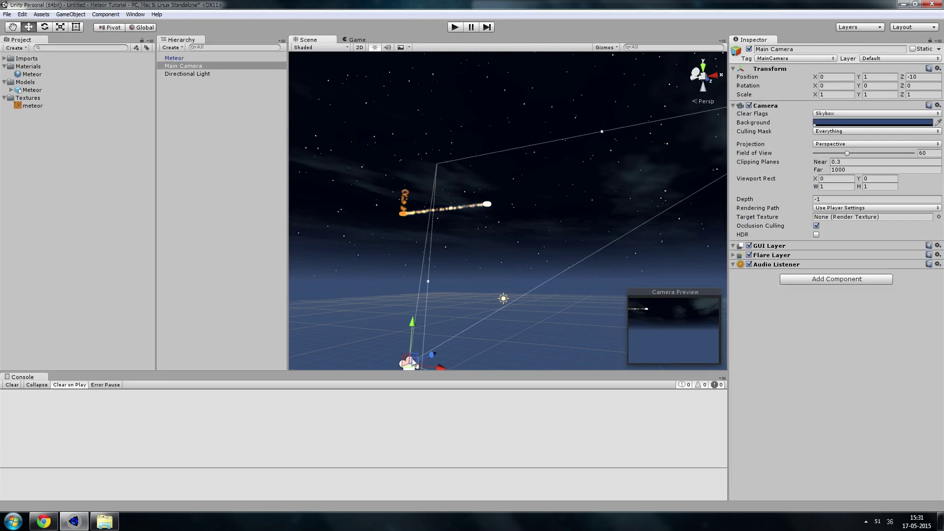
left_click(405, 195)
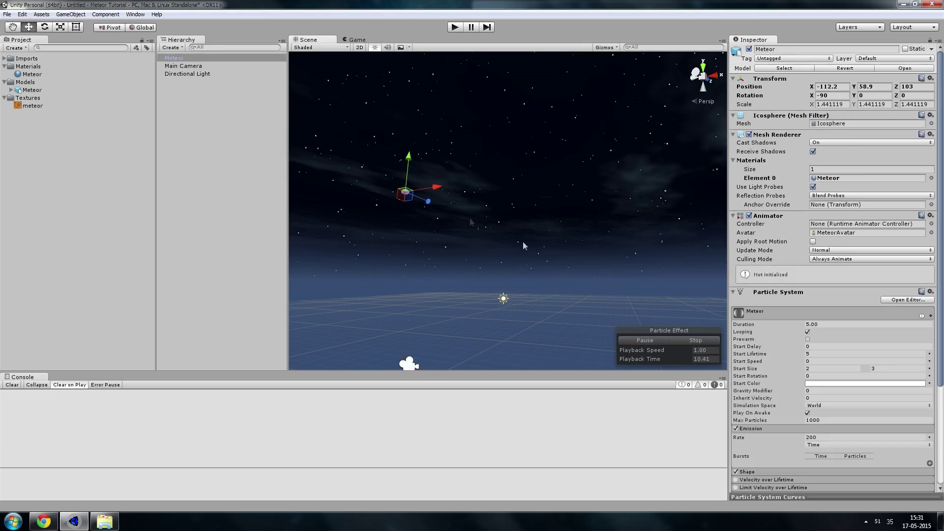
left_click_drag(438, 189, 725, 143)
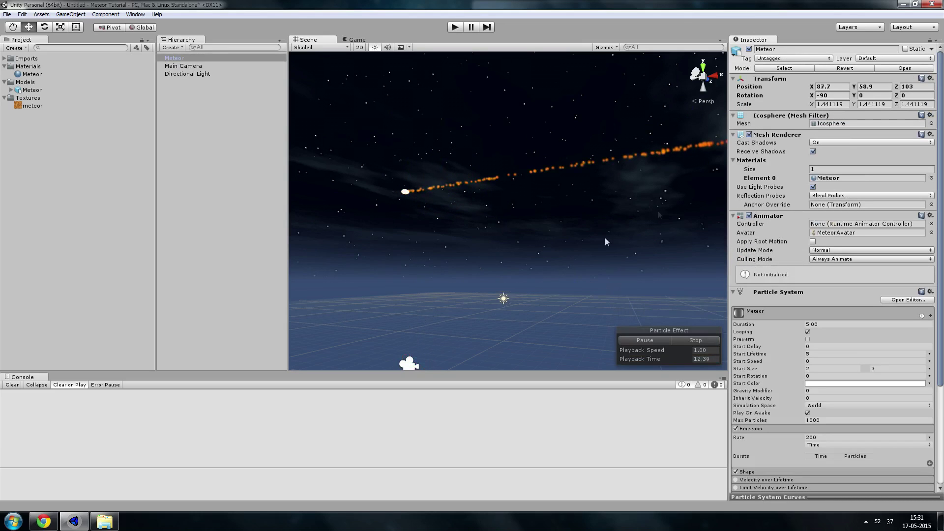
Rotate the main camera about its Z axis to about 13.7 degrees to tilt its view of the trail
left_click(411, 364)
right_click_drag(444, 338, 502, 303)
key("e")
key("f")
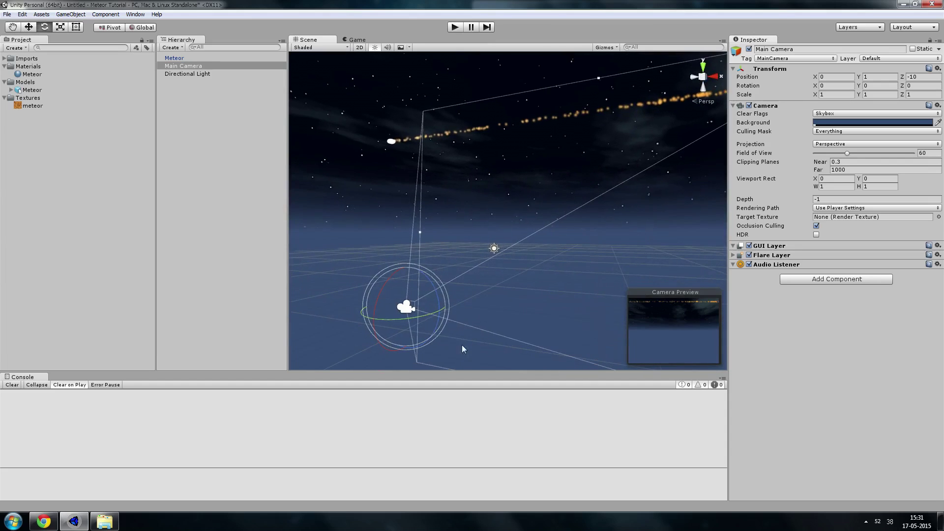
left_click_drag(438, 299, 418, 284)
key("w")
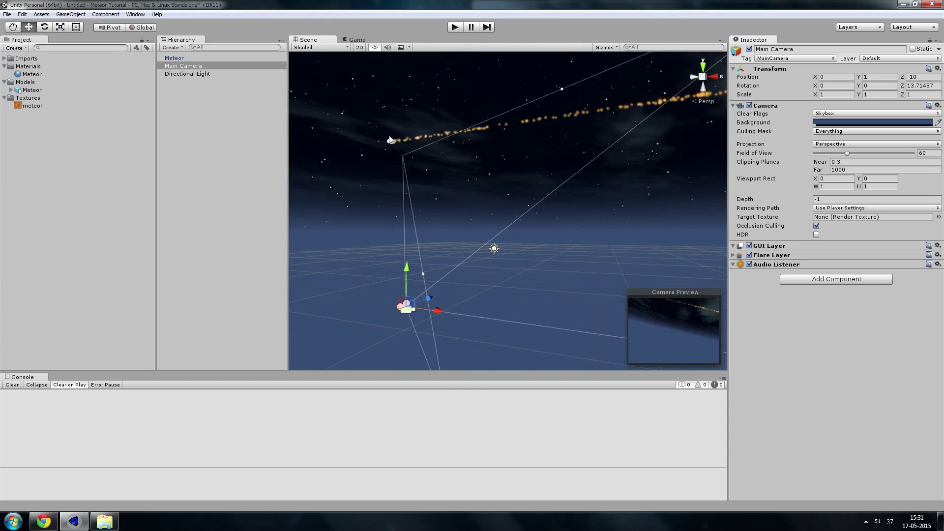
Lower the meteor to about Y 43.5 and sweep it along X to 99, checking the trail against the main camera's view
left_click(391, 140)
mouse_move(391, 141)
left_mouse_down("alt")
mouse_move(619, 144)
mouse_move(368, 161)
mouse_move(478, 158)
mouse_move(449, 149)
mouse_move(427, 162)
mouse_move(397, 150)
left_mouse_up("alt")
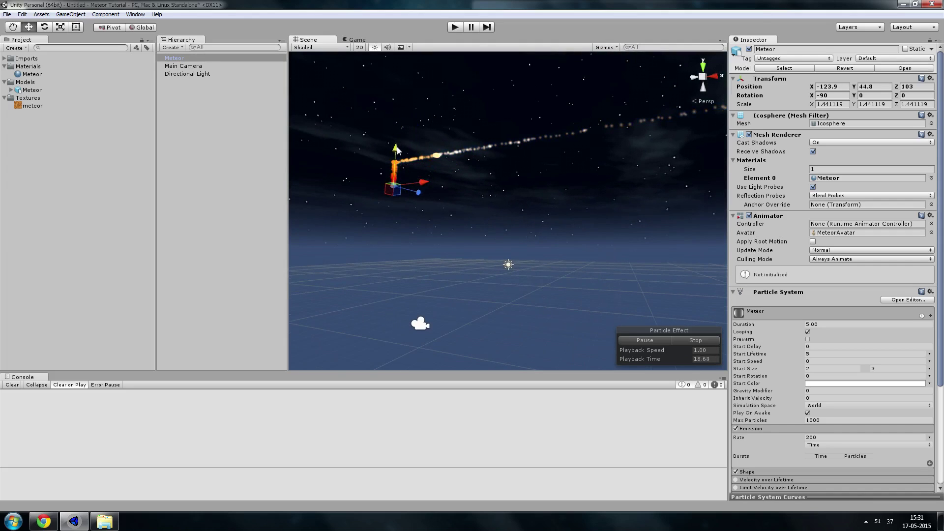
left_click(419, 321)
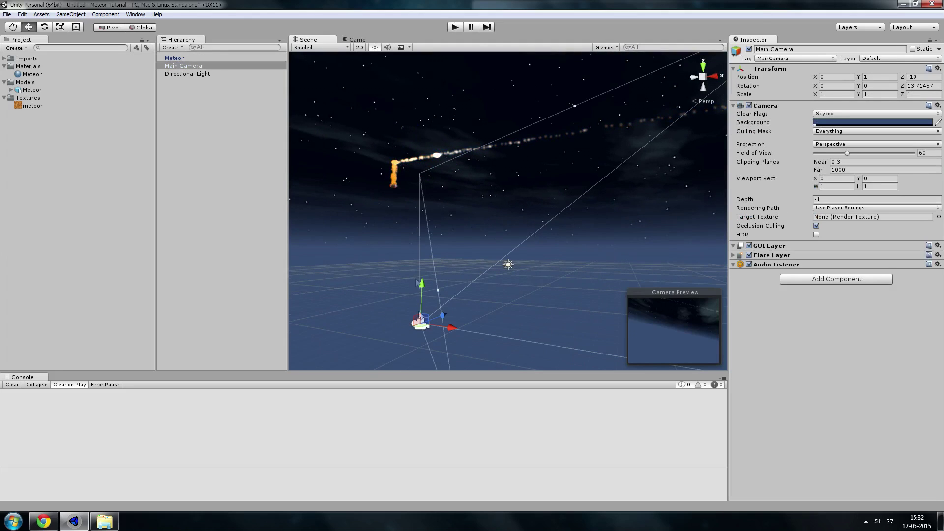
left_click(392, 185)
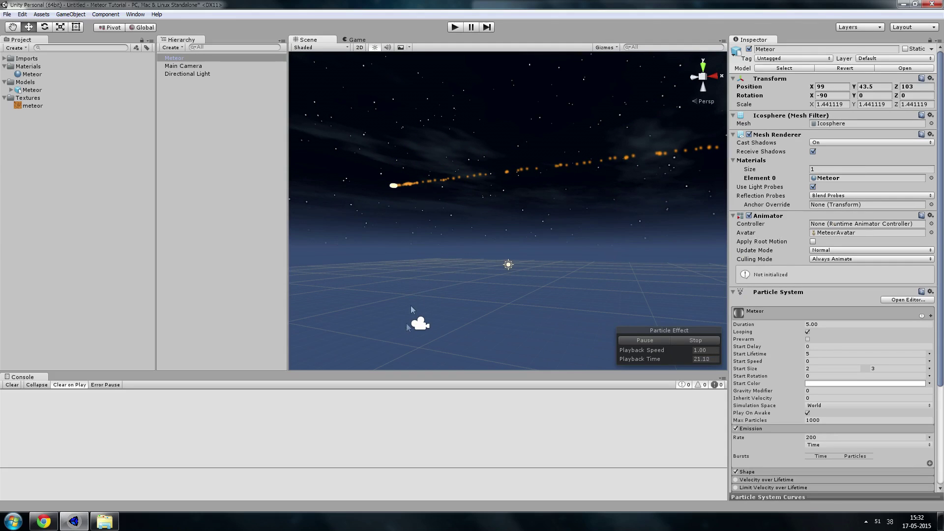
Reduce the main camera's Z rotation to about 7.5 degrees
left_click(420, 325)
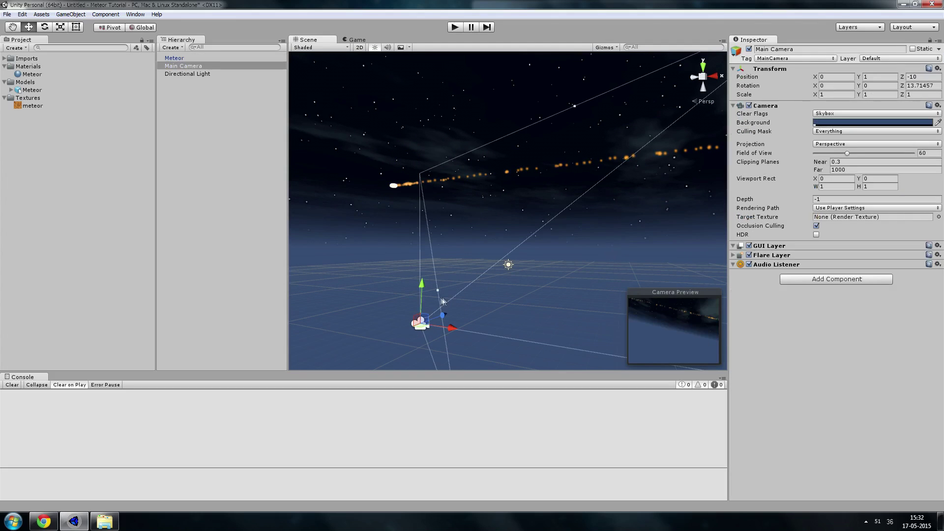
key("e")
mouse_move(447, 305)
left_mouse_down()
mouse_move(458, 324)
mouse_move(450, 314)
left_mouse_up()
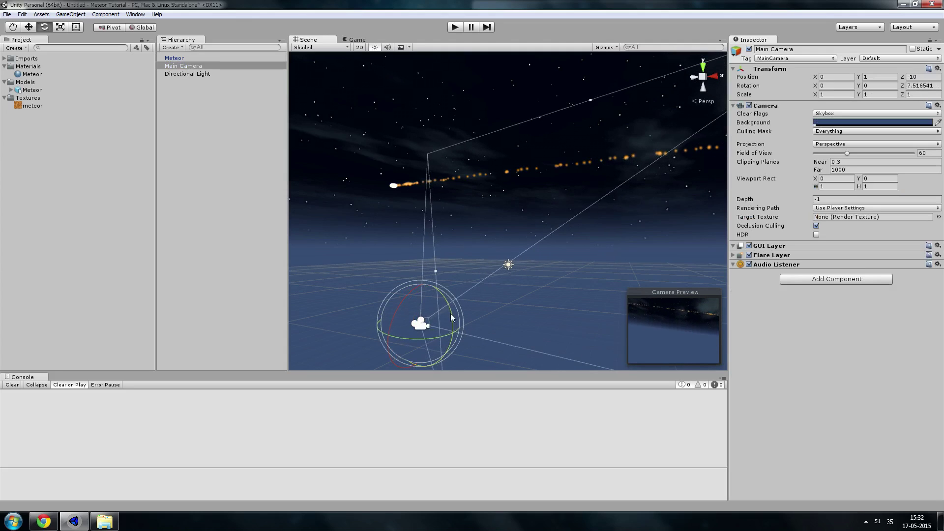
Move the meteor back along X to about -148 as the starting point for its flight past the camera
left_click(364, 245)
left_click_drag(391, 243, 547, 238, "alt")
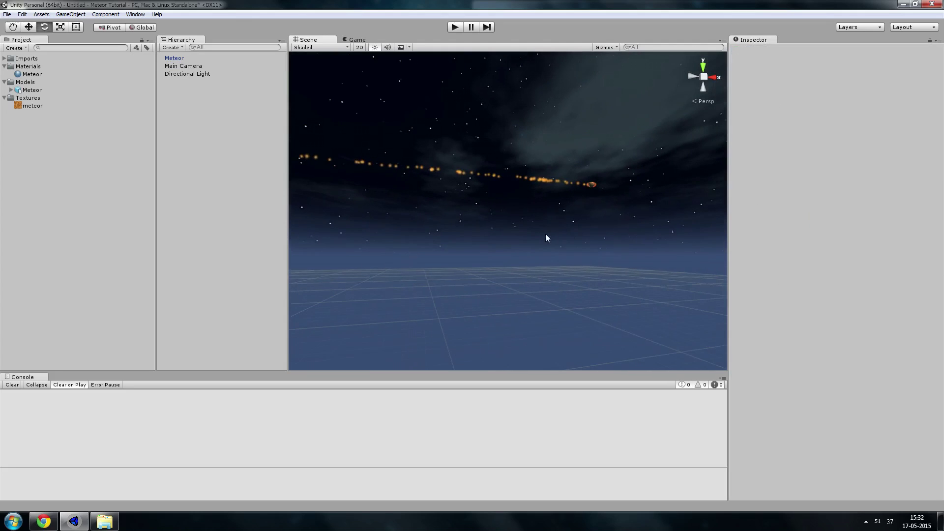
left_click(591, 186)
key("w")
left_click_drag(601, 185, 413, 211)
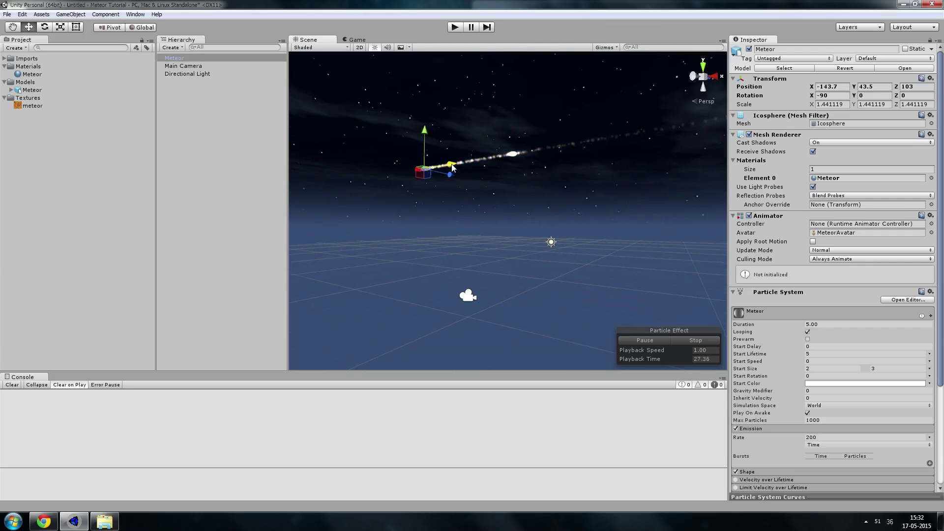
left_click_drag(454, 169, 444, 153)
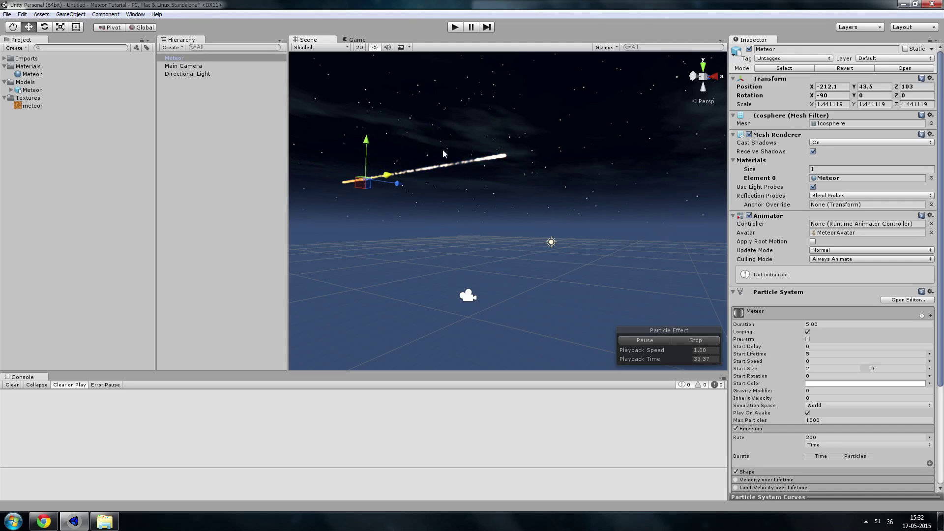
left_click_drag(386, 181, 422, 182)
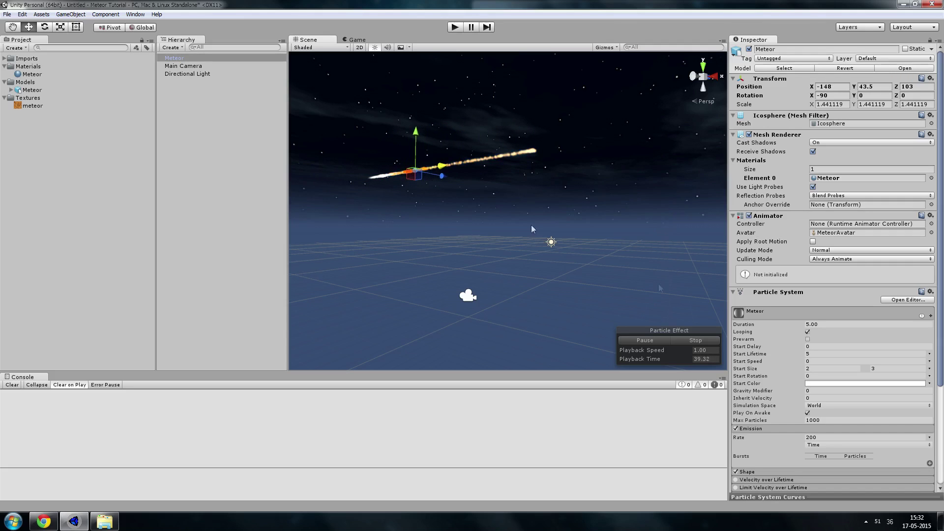
Create a new script component named MoveX on the meteor
scroll(811, 443, "down", 5)
left_click(803, 484)
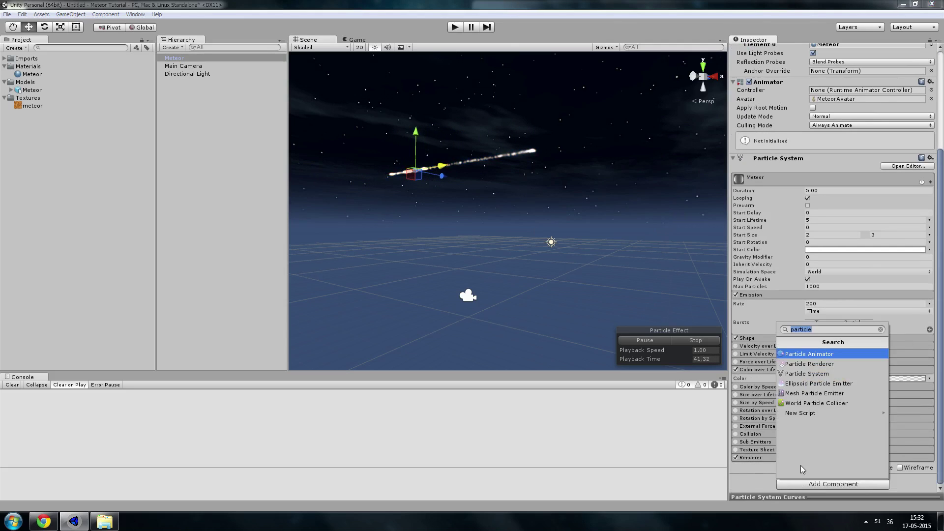
type("MoveX")
key("Return")
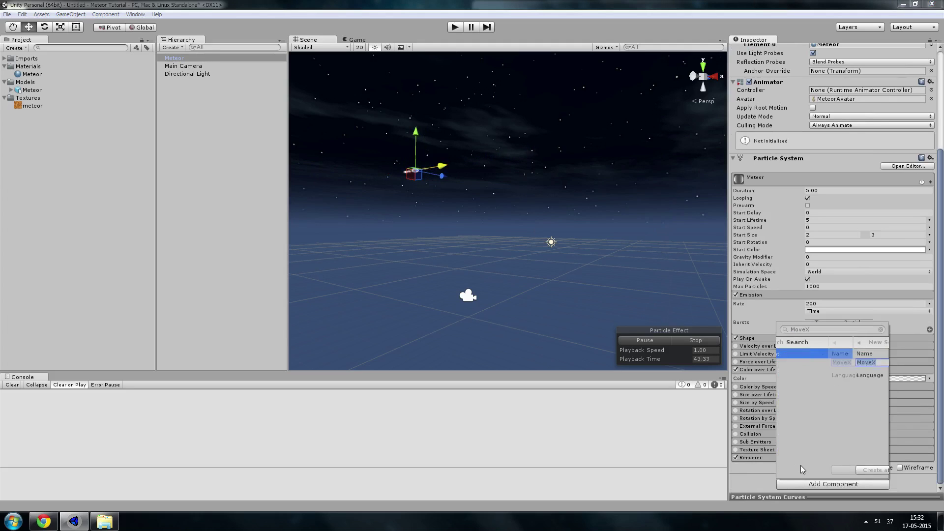
left_click(802, 470)
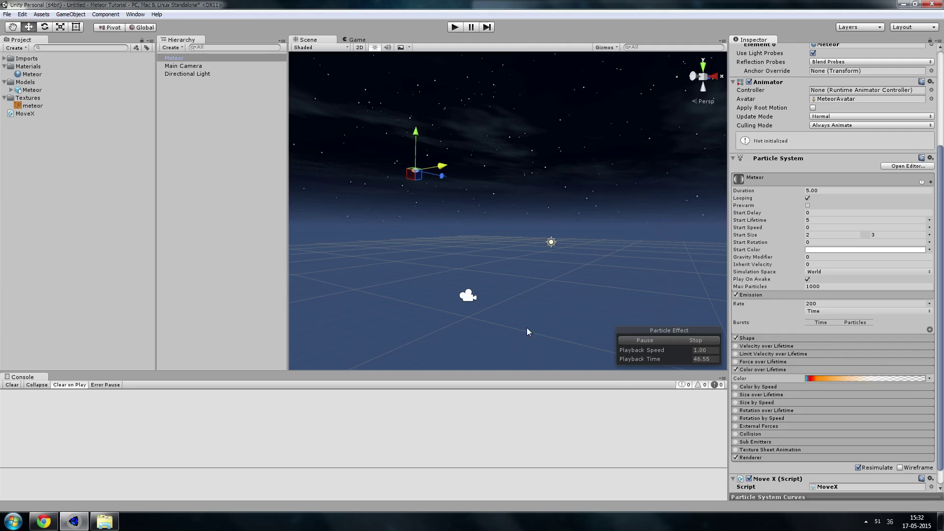
Open the MoveX script in MonoDevelop and replace its Start method with the declaration "public float speed;"
scroll(839, 474, "down", 1)
double_click(838, 468)
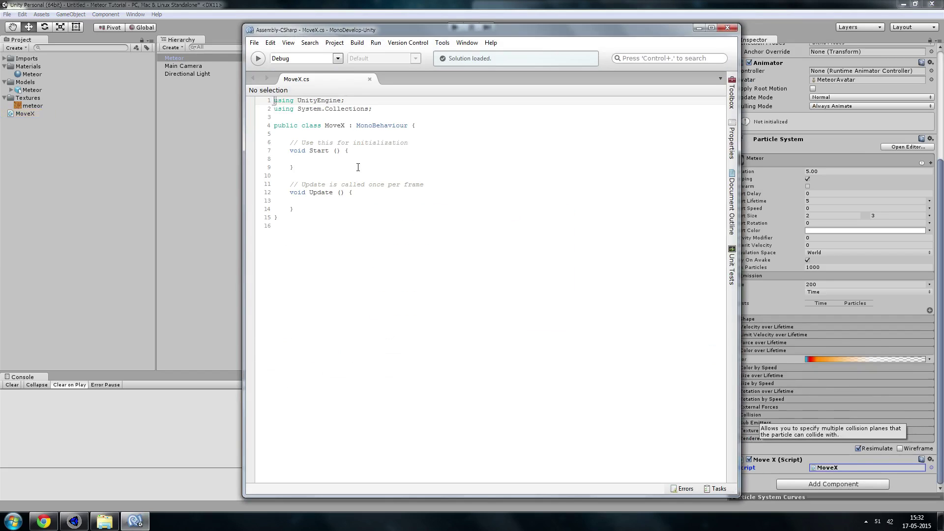
left_click_drag(382, 168, 270, 142)
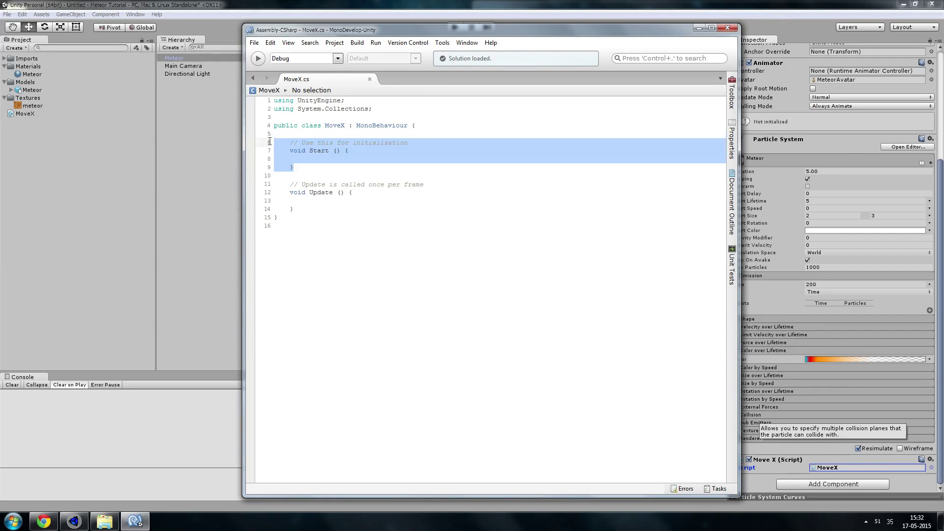
type("public float speed;")
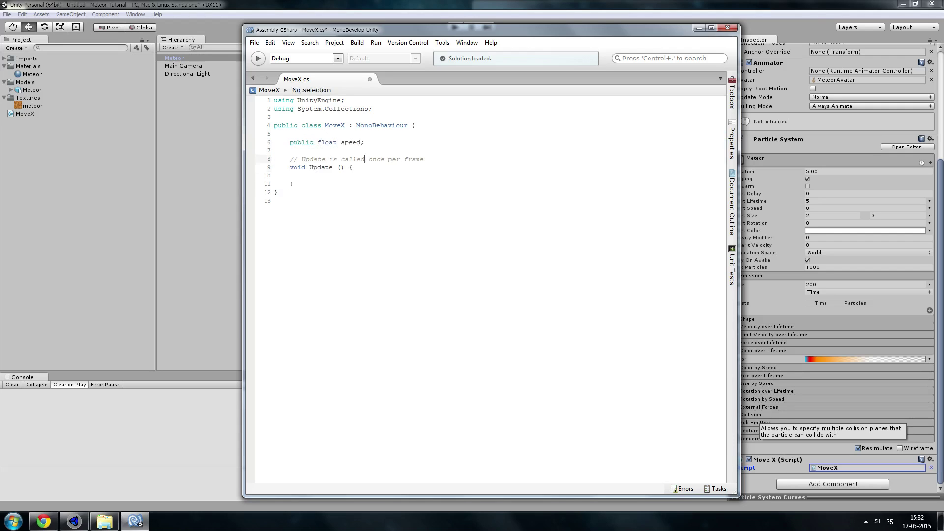
Write "transform.Translate (new Vector3 (speed, 0, 0) * Time.deltaTime);" in the script's Update method
left_click(290, 175)
type("tra")
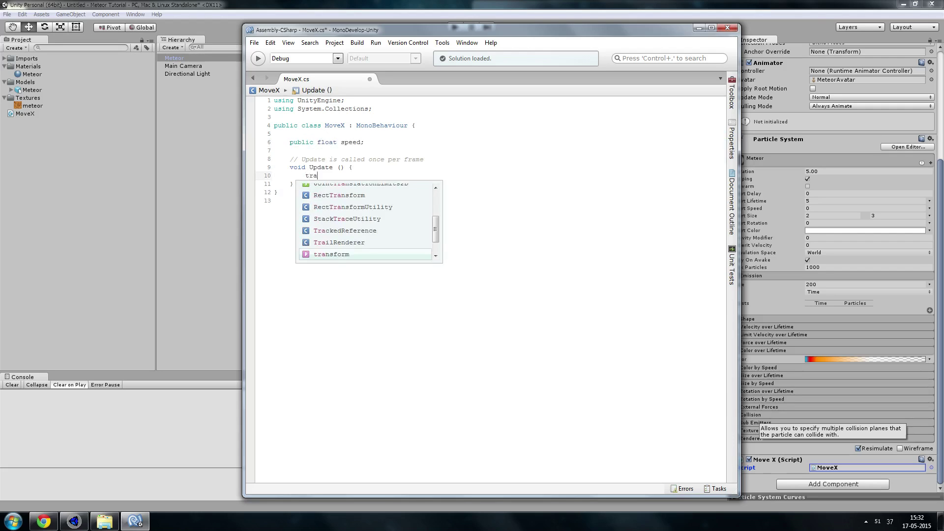
type("nsform.Tr")
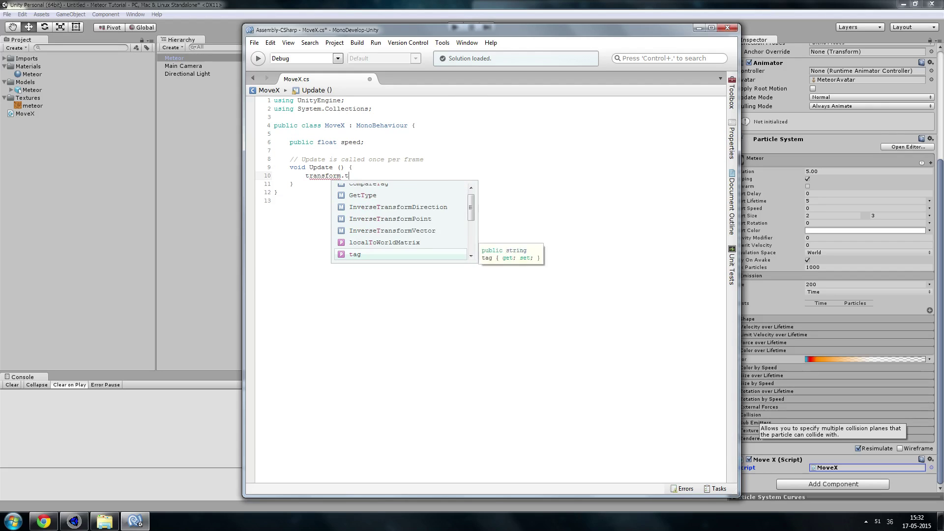
key("BackSpace")
type("ranslate")
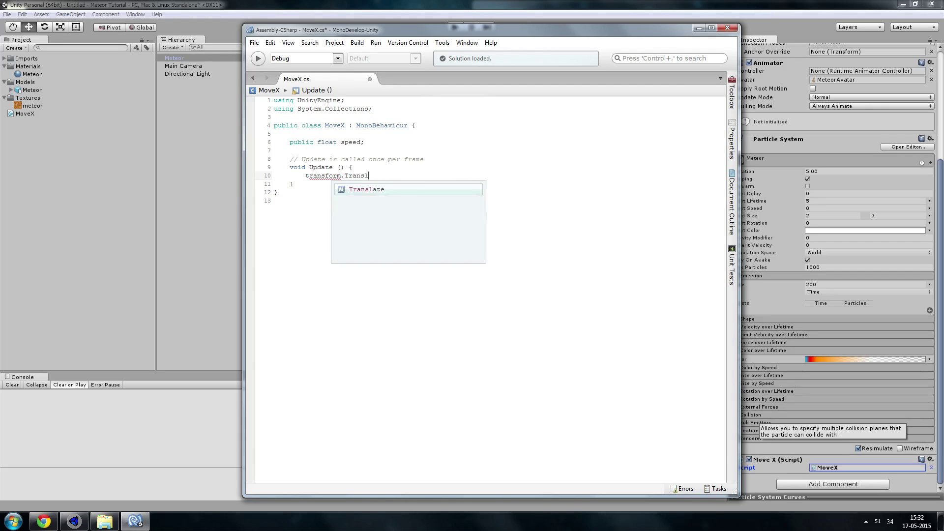
key("Return")
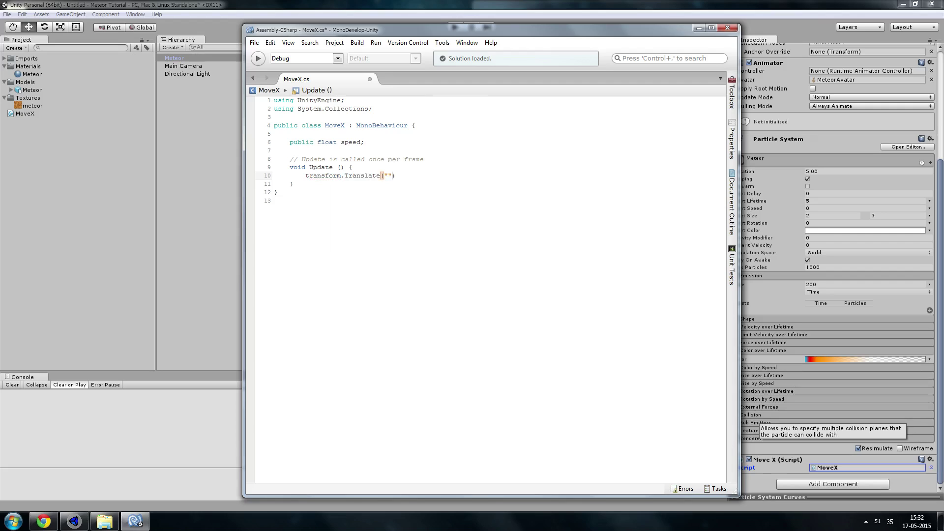
type("new Vect")
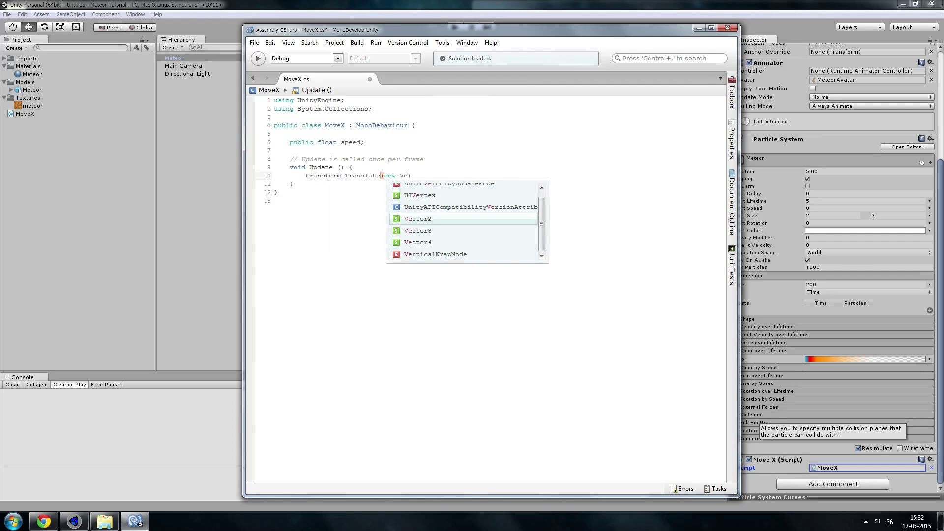
type("or3()")
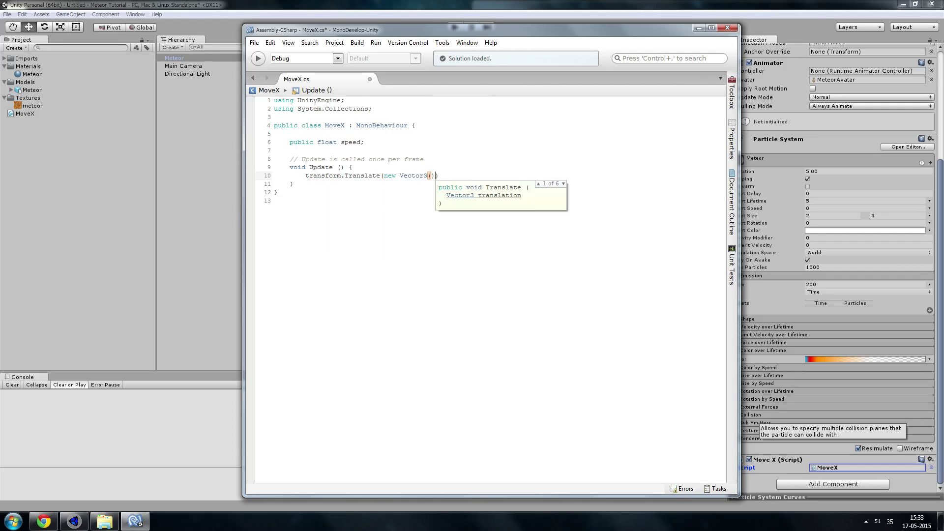
type("speed, 0")
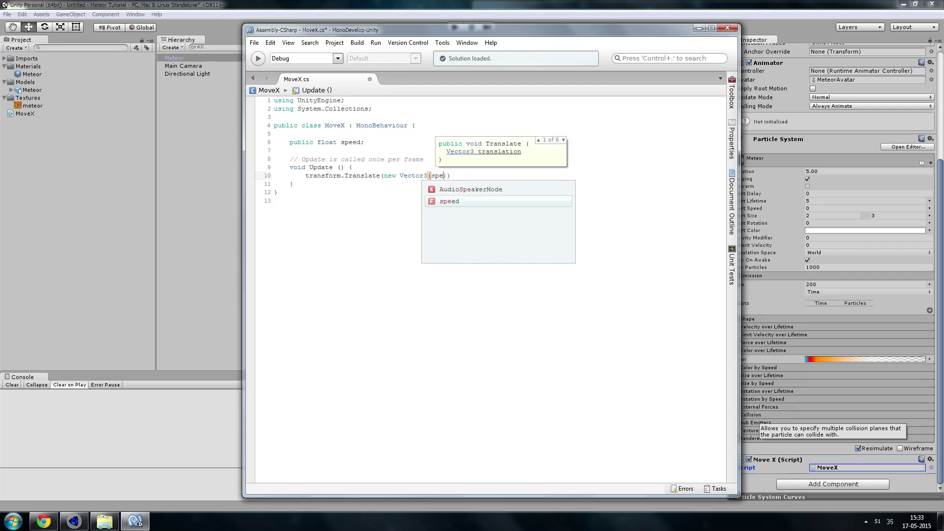
type(", 0")
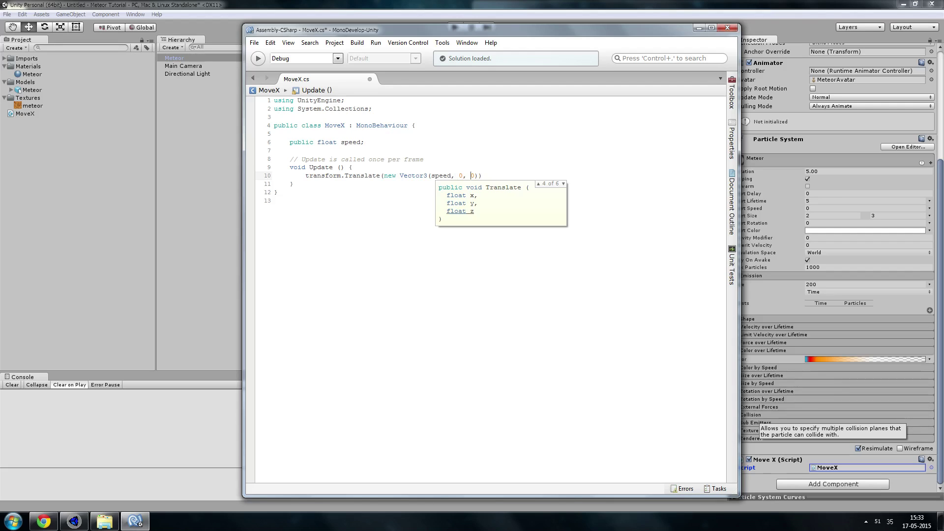
type("* Time")
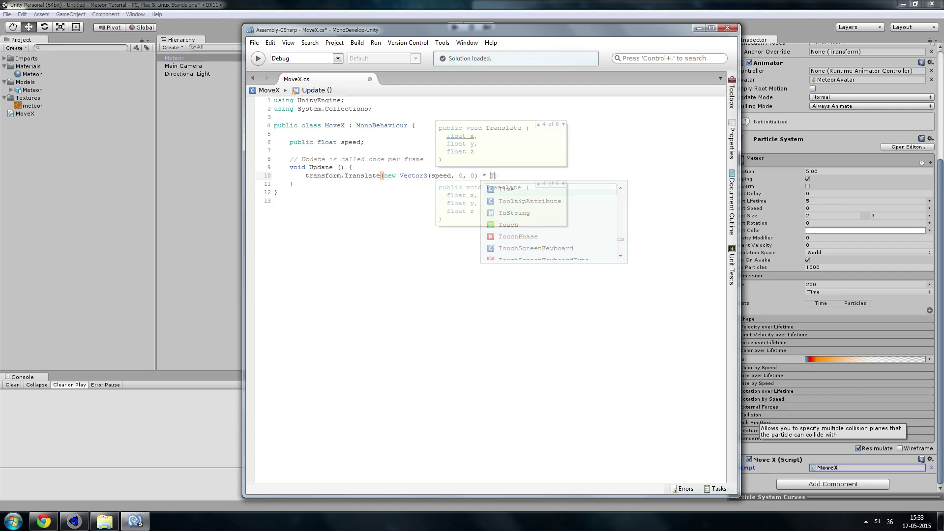
type(".deltaTime);")
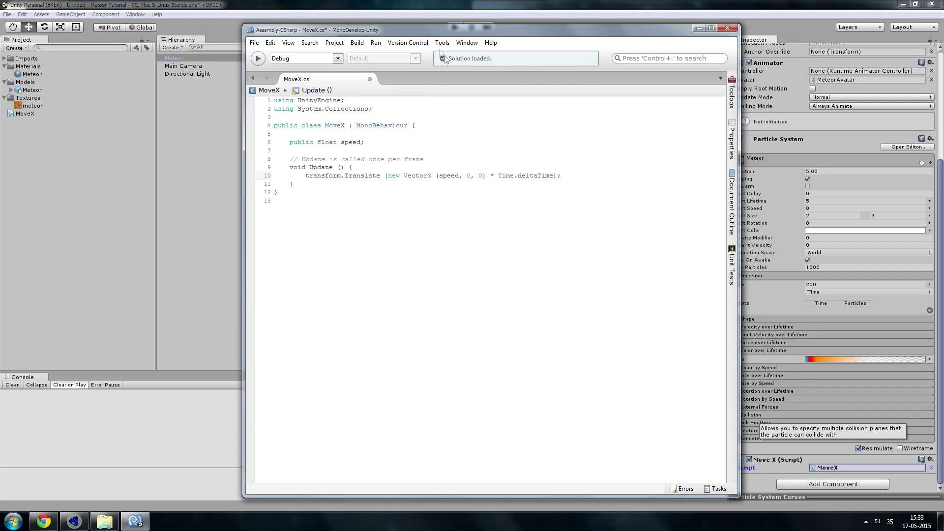
Save the MoveX script and switch back to Unity
left_click(487, 4)
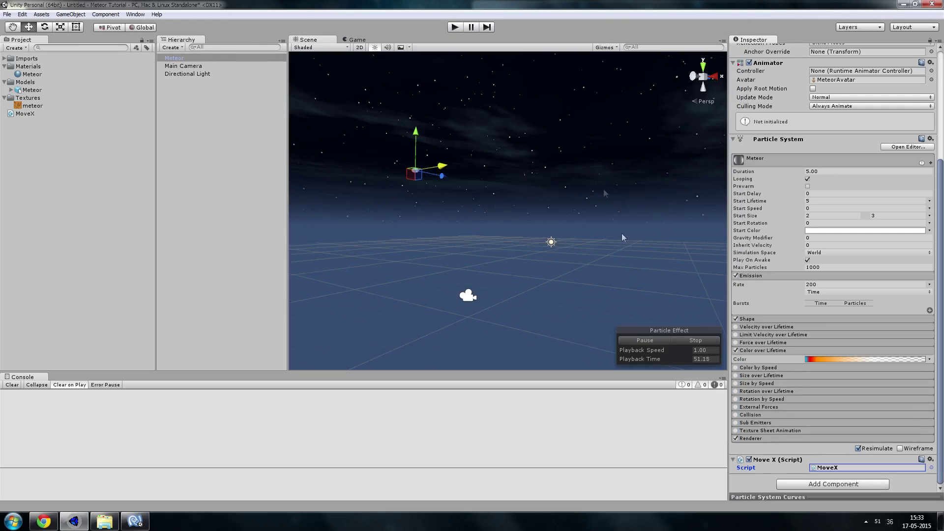
double_click(834, 469)
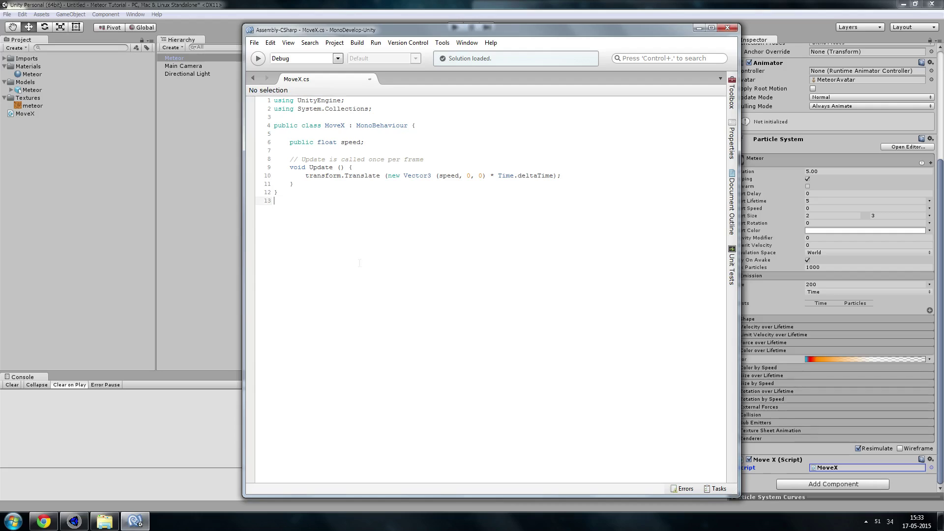
left_click(440, 5)
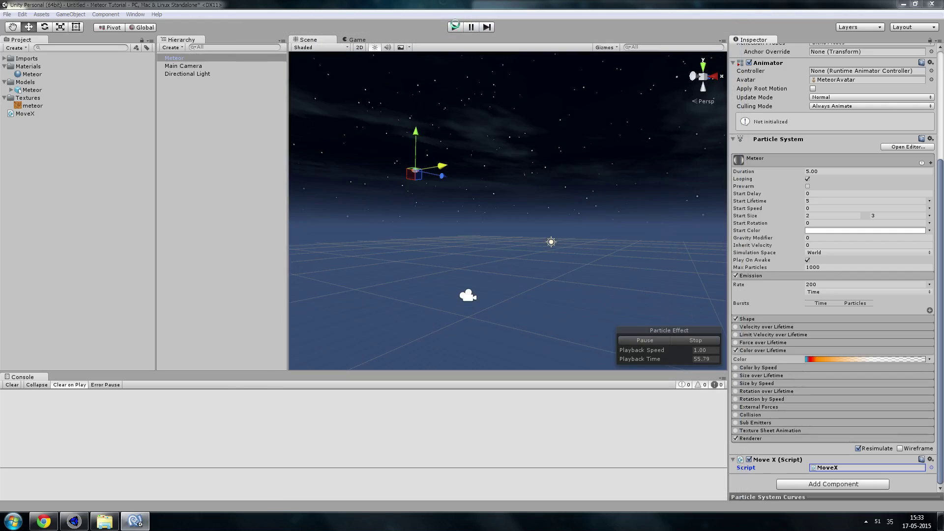
Set the meteor's Move X speed to 20 and play the scene to test its flight
left_click(824, 468)
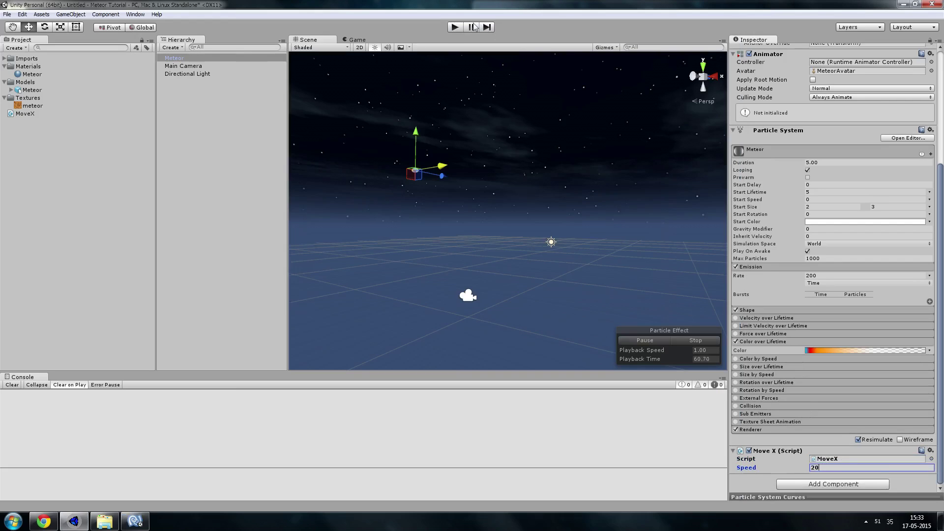
left_click(451, 28)
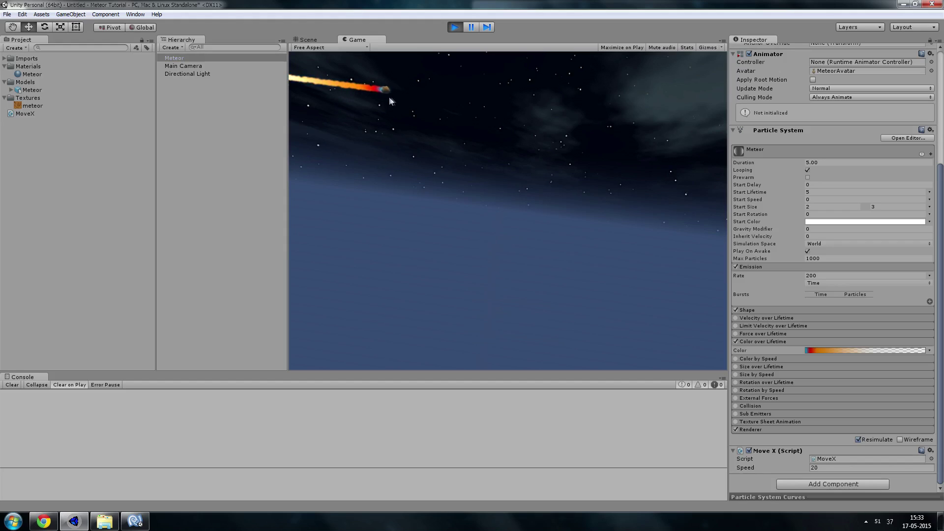
Stop the play test and tilt the Main Camera further upward to an X rotation of about 343°
left_click(454, 28)
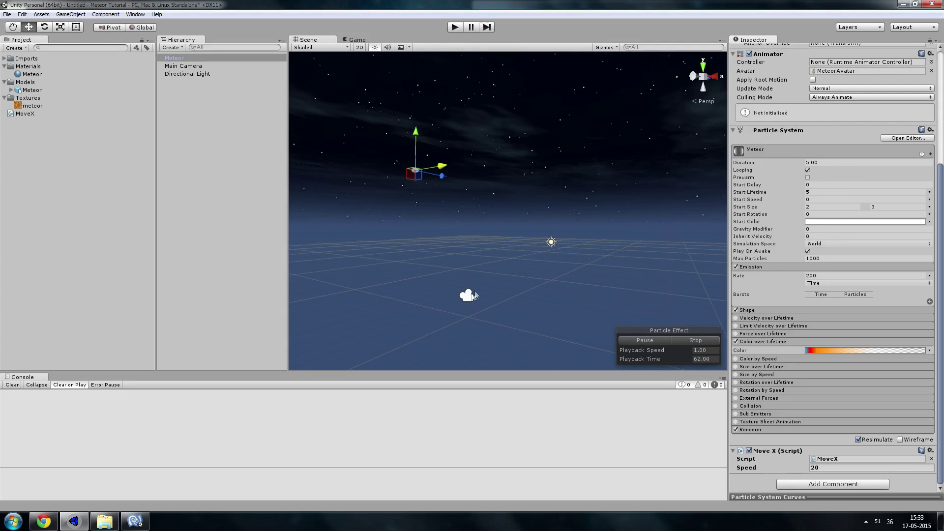
left_click(474, 295)
key("e")
left_click_drag(442, 284, 436, 302)
Move the meteor higher and farther away to about X -240.2, Y 79.6, Z 198.4, and briefly play-test the scene
left_click(415, 171)
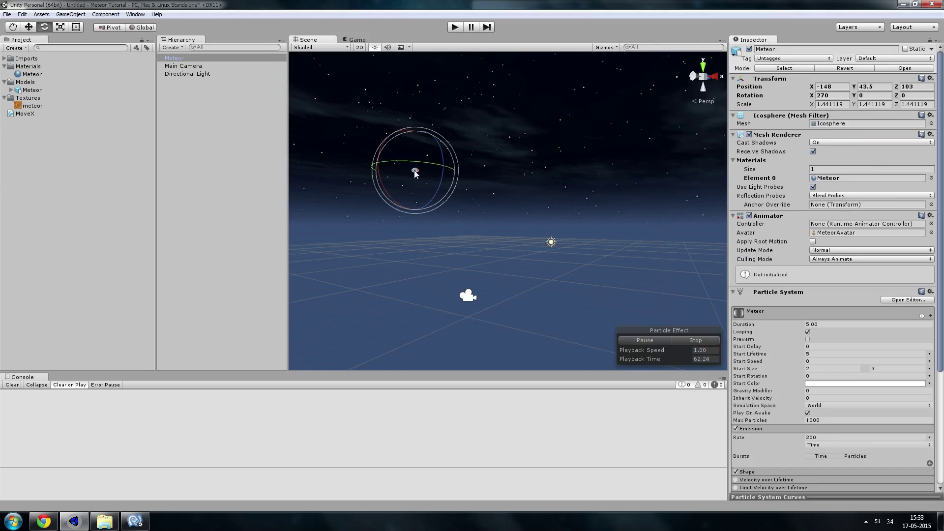
key("w")
left_click_drag(416, 131, 417, 81)
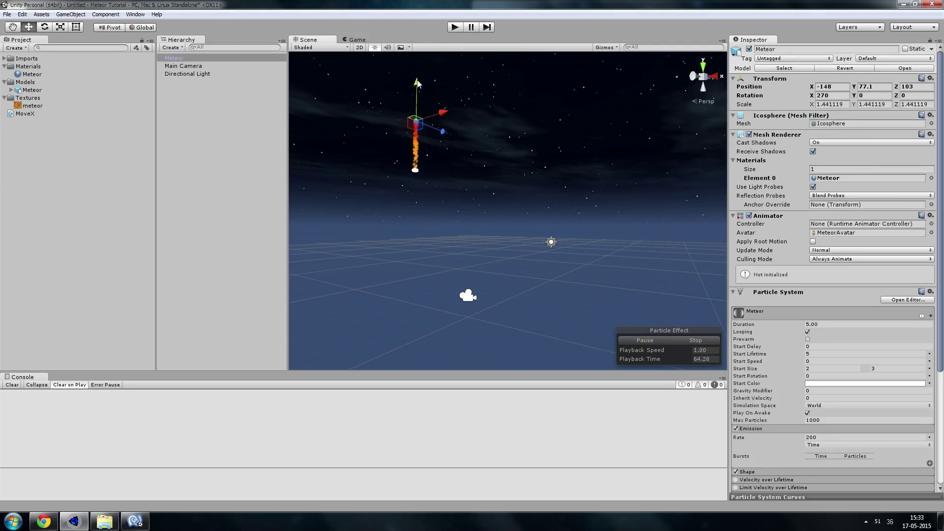
left_click_drag(443, 127, 550, 183)
left_click(455, 28)
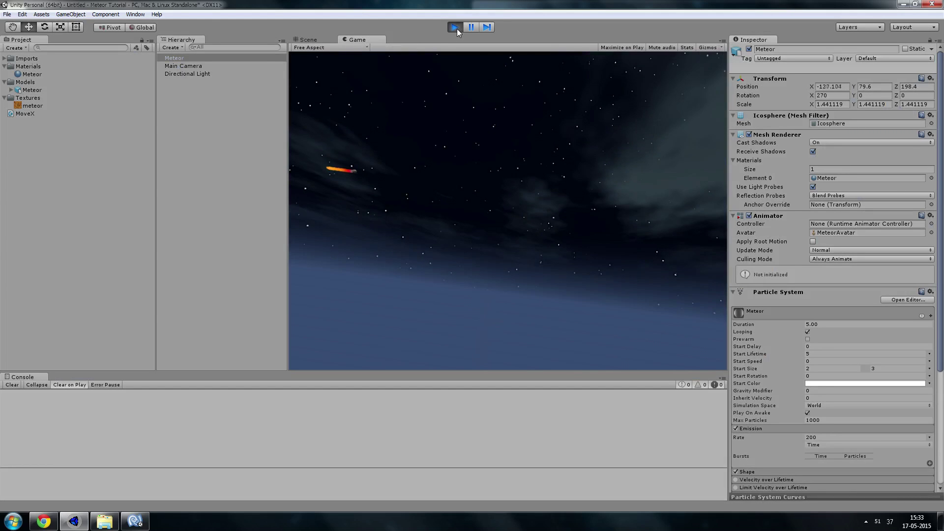
left_click(456, 27)
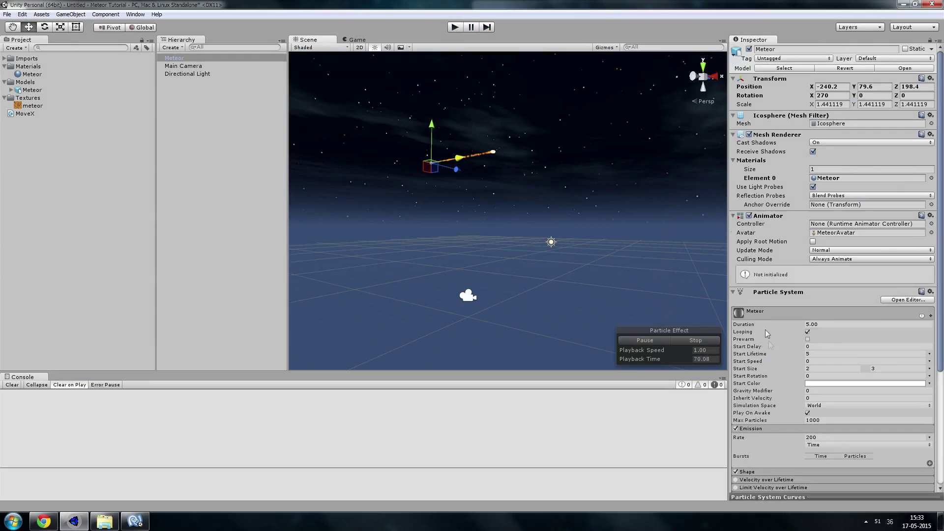
Set the meteor's Move X speed to 35 and run a play test of its flight
scroll(767, 334, "down", 8)
left_click(824, 468)
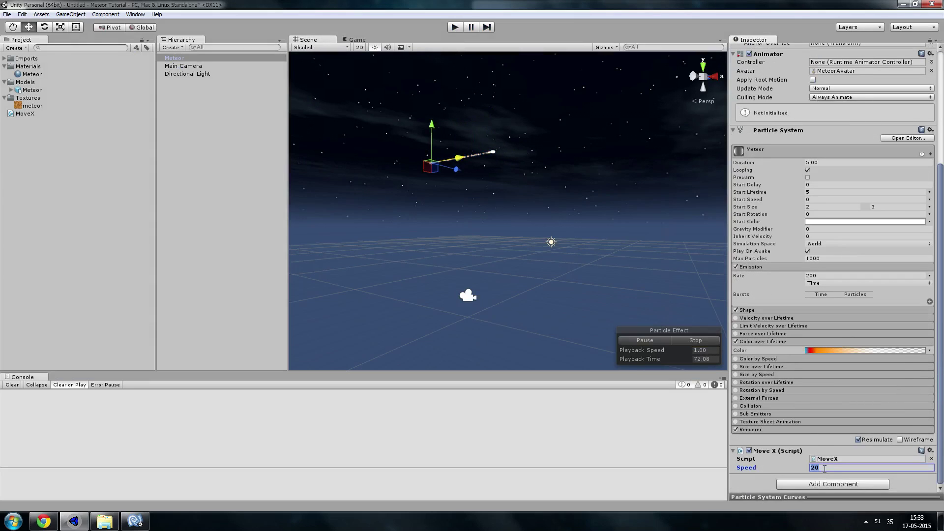
type("35")
left_click(456, 28)
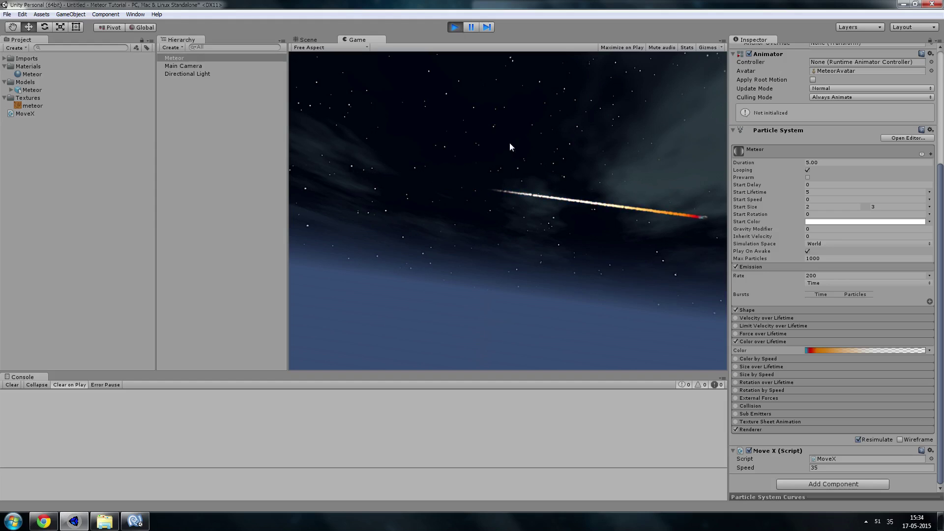
left_click(456, 29)
Set the duration of the meteor's particle system to 15
left_click(811, 162)
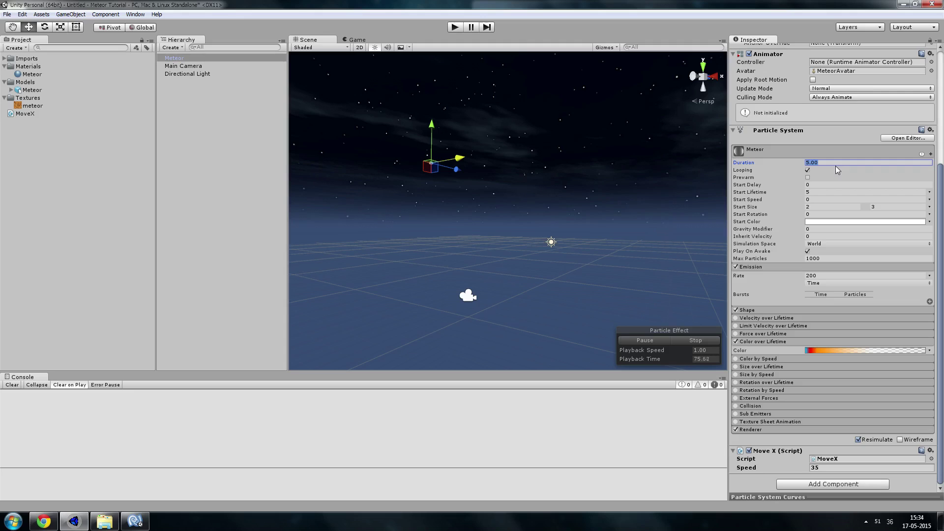
type("15")
left_click(831, 468)
Tilt the Main Camera further up toward the sky to an X rotation of about 330°
left_click(473, 295)
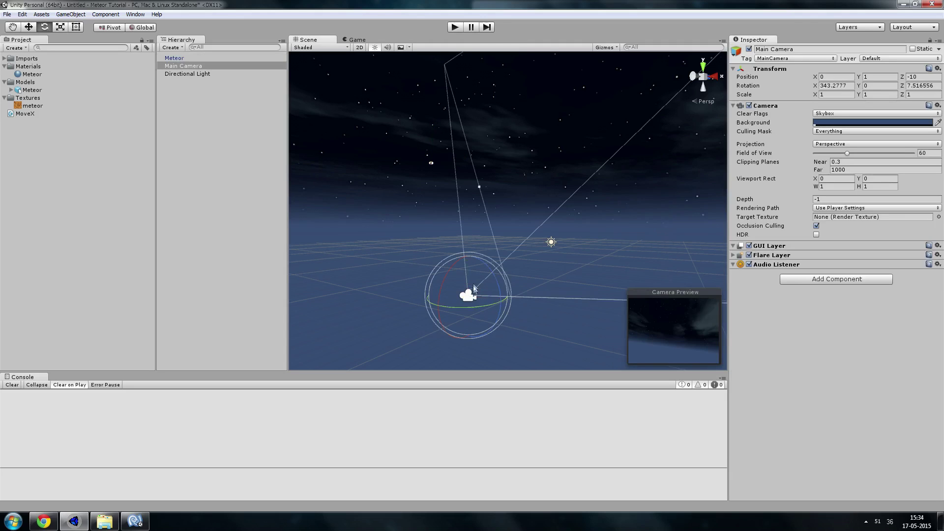
left_click_drag(453, 273, 438, 294)
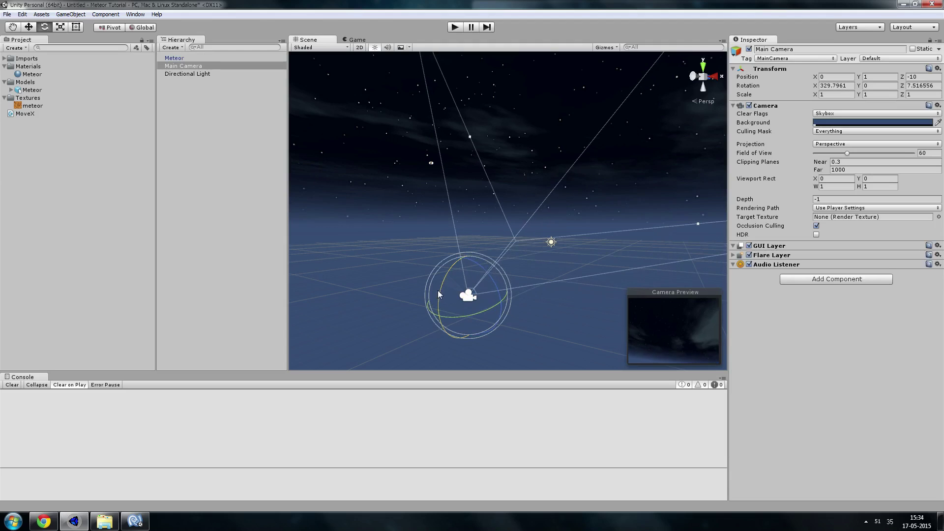
Raise the meteor to about Y 212.5 and play the scene to test its flight
left_click(431, 164)
right_click_drag(439, 129, 411, 144)
key("w")
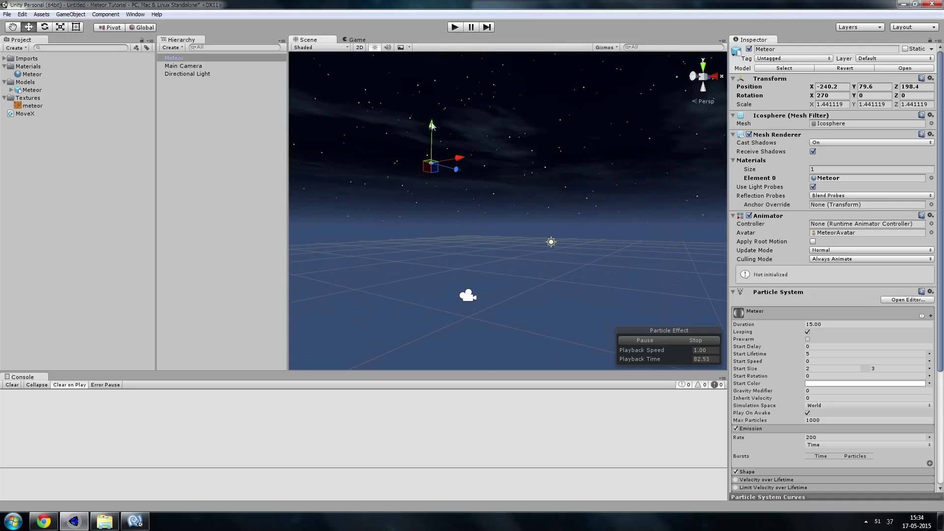
left_click_drag(433, 125, 461, 32)
left_click(458, 28)
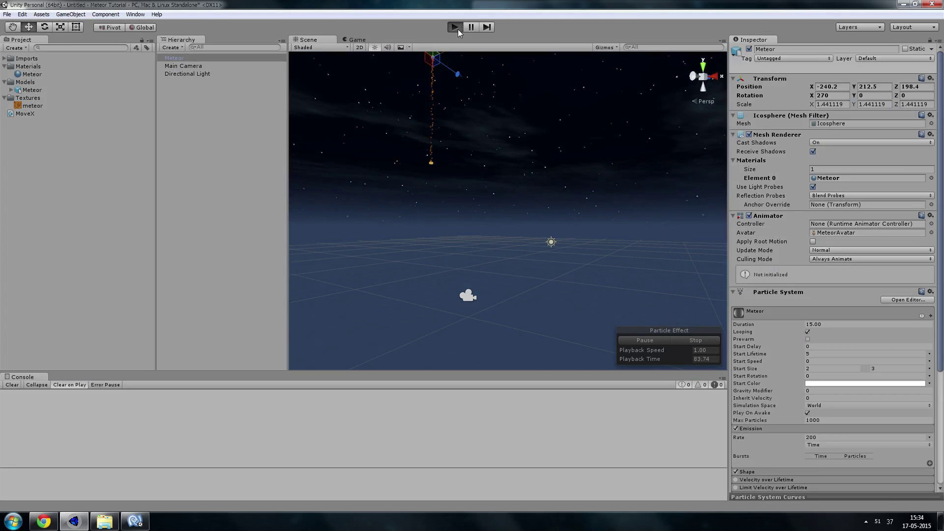